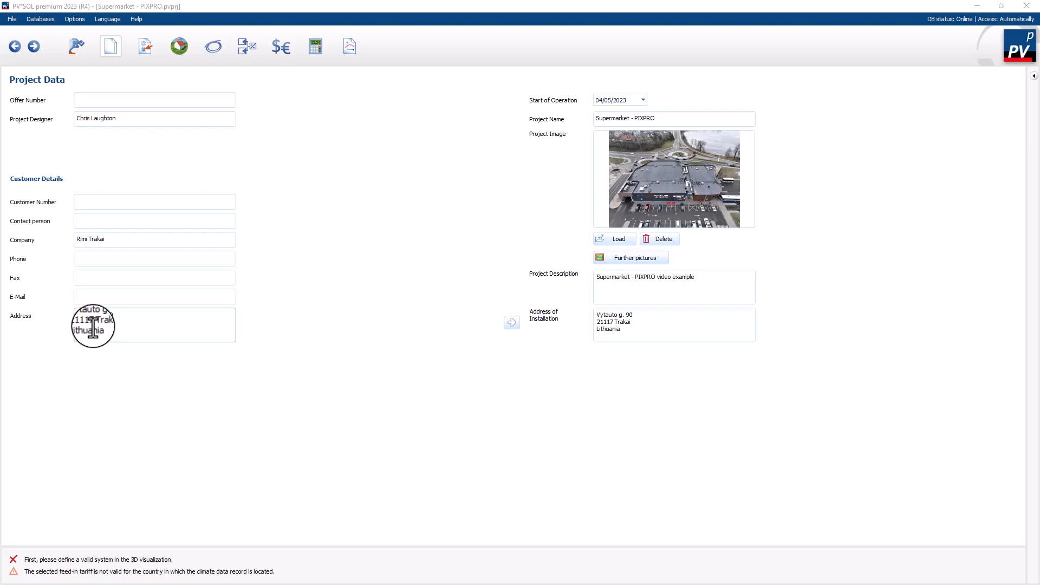
Step: Go past the project data and the system type and climate settings, and open the 3D design for editing
left_click(105, 333)
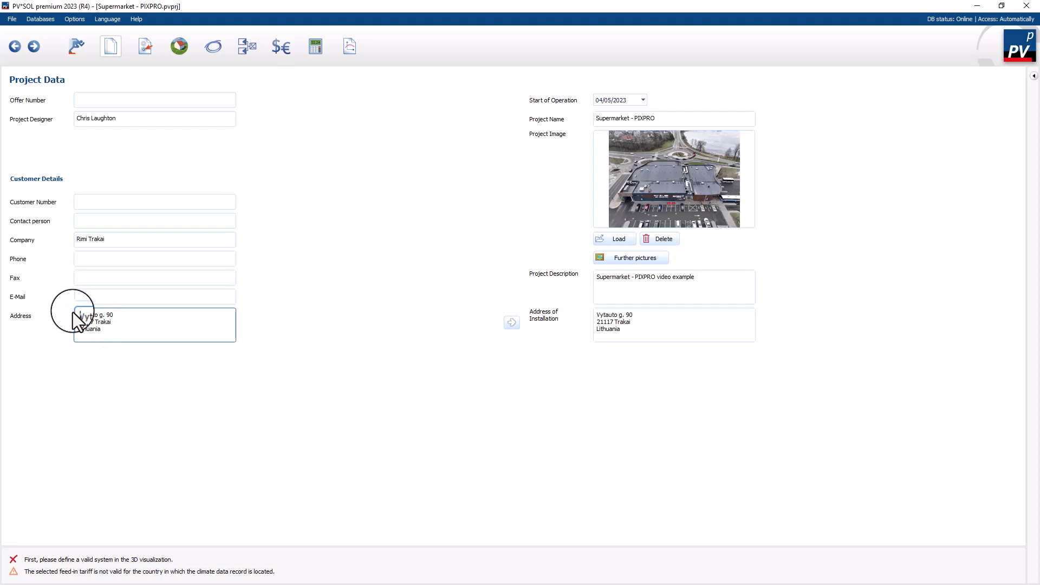
left_click(145, 50)
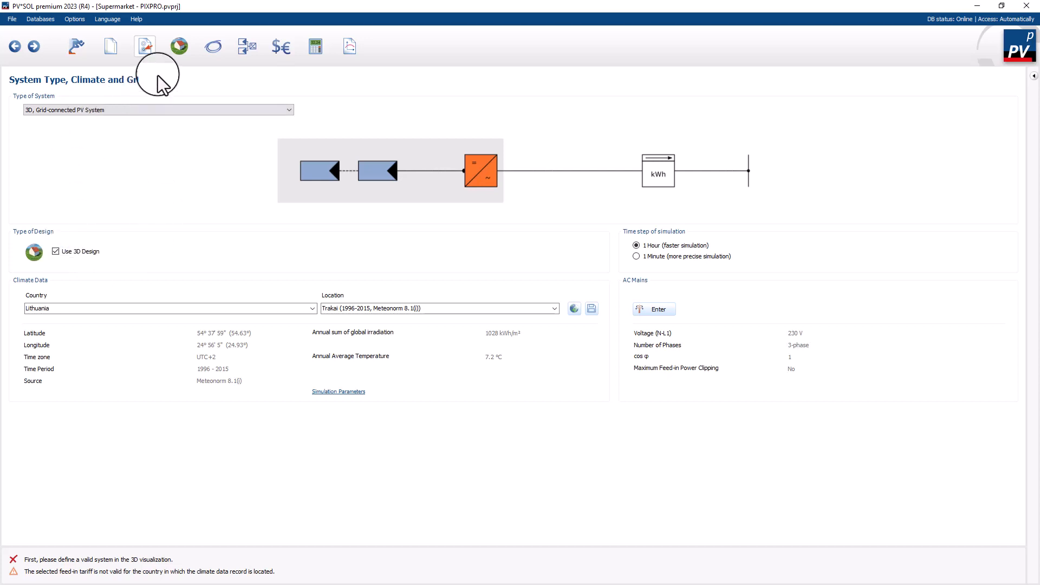
left_click(179, 46)
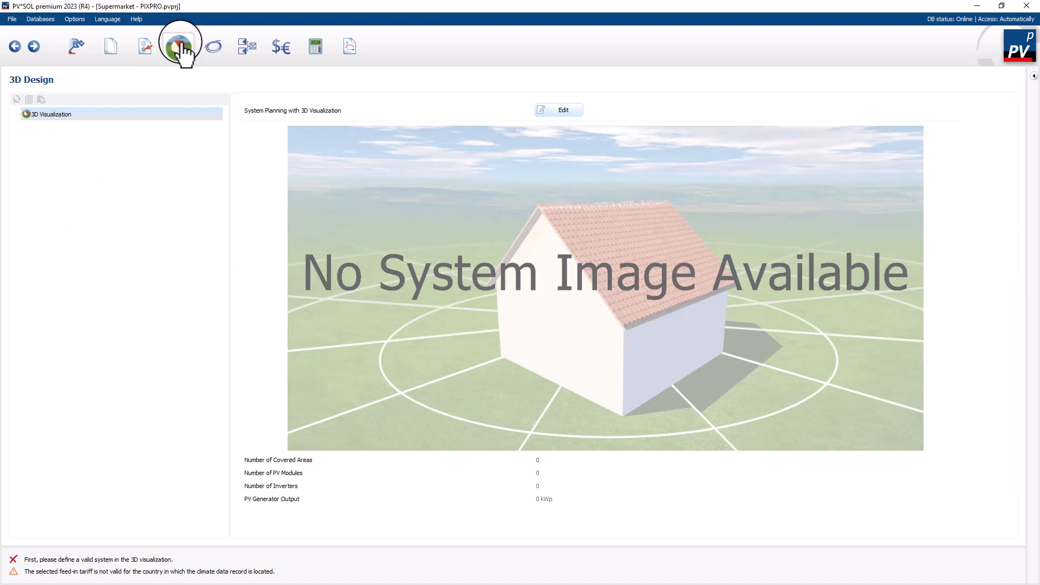
left_click(564, 112)
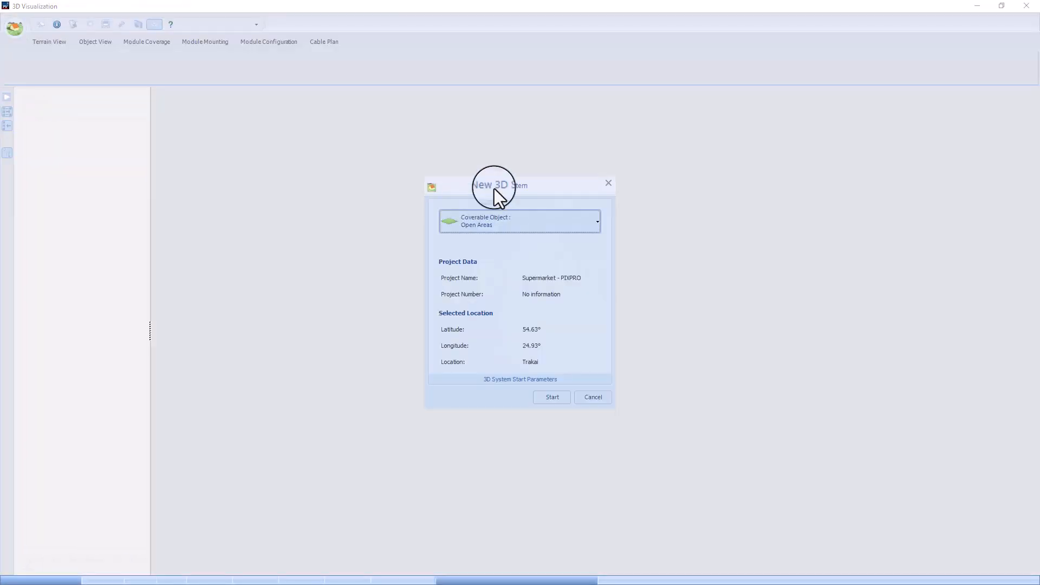
left_click(566, 227)
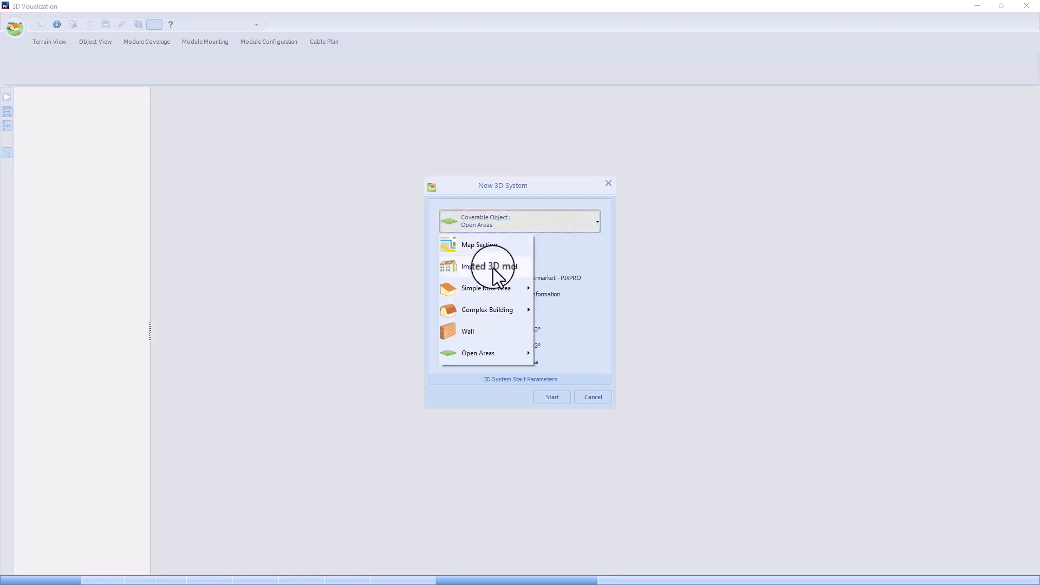
left_click(493, 266)
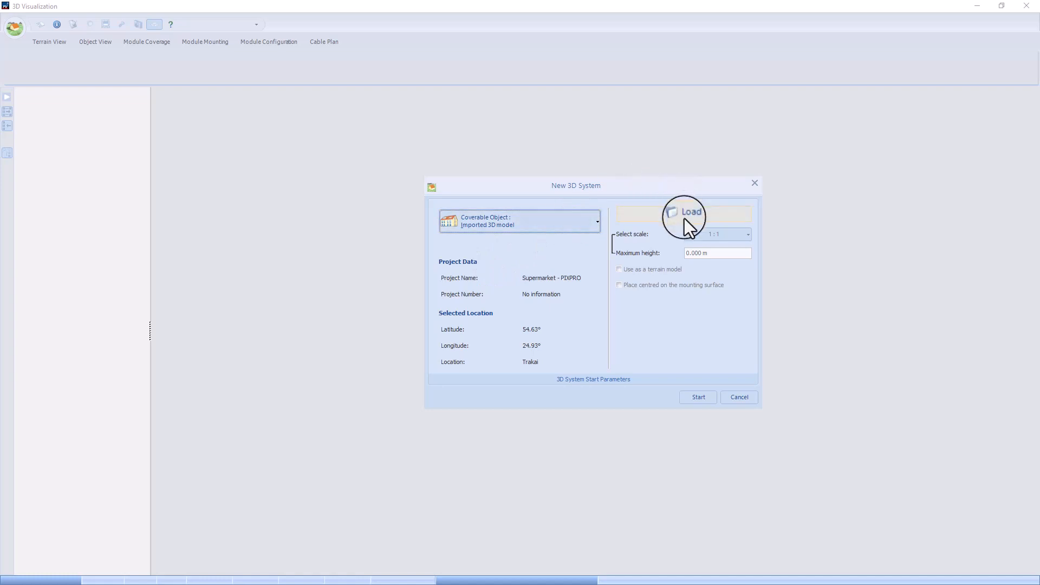
left_click(684, 214)
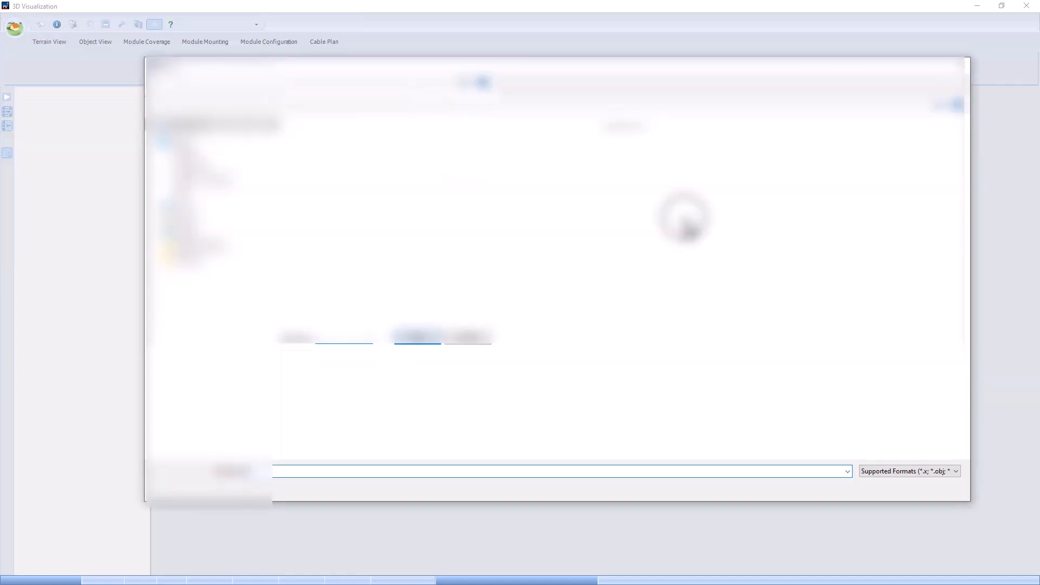
left_click(317, 390)
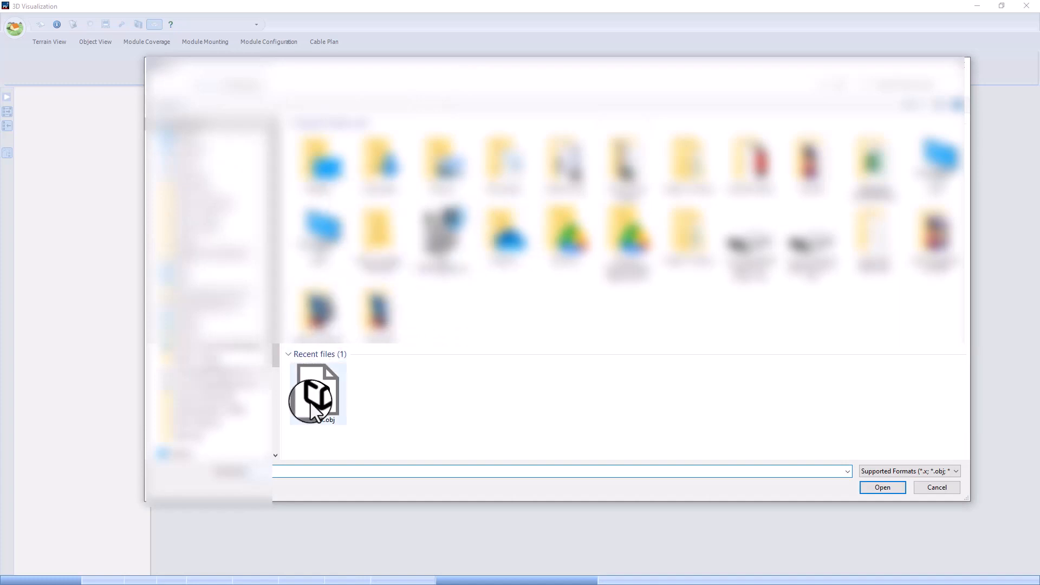
left_click(938, 487)
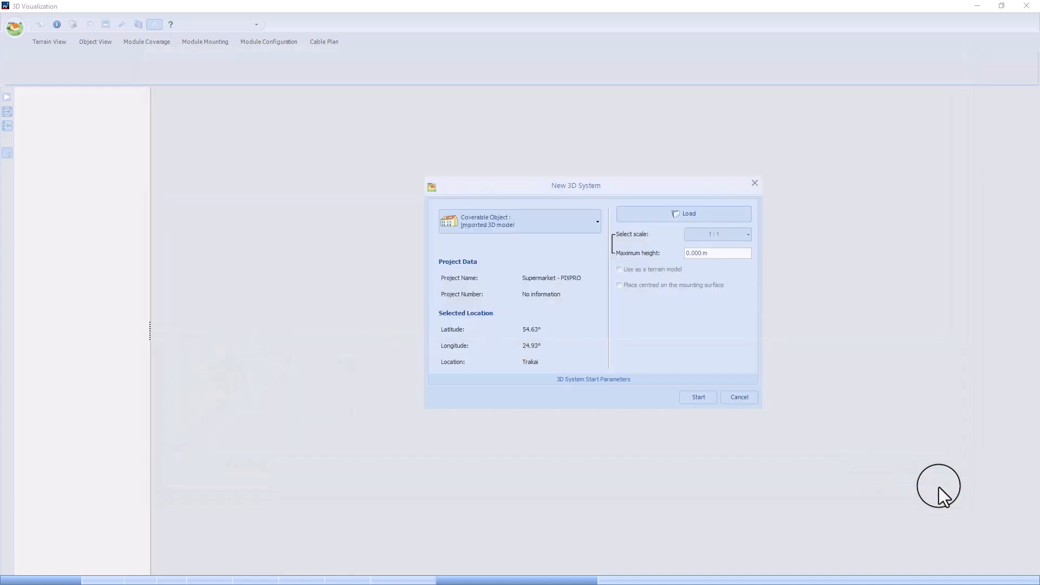
Step: Choose Map Section as the coverable object for the new 3D system
left_click(527, 221)
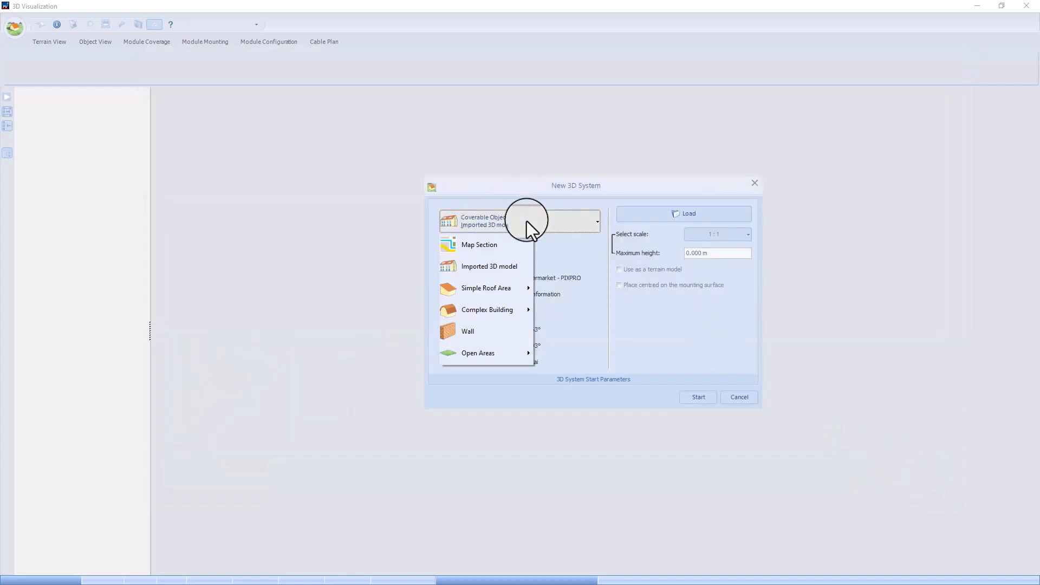
left_click(503, 248)
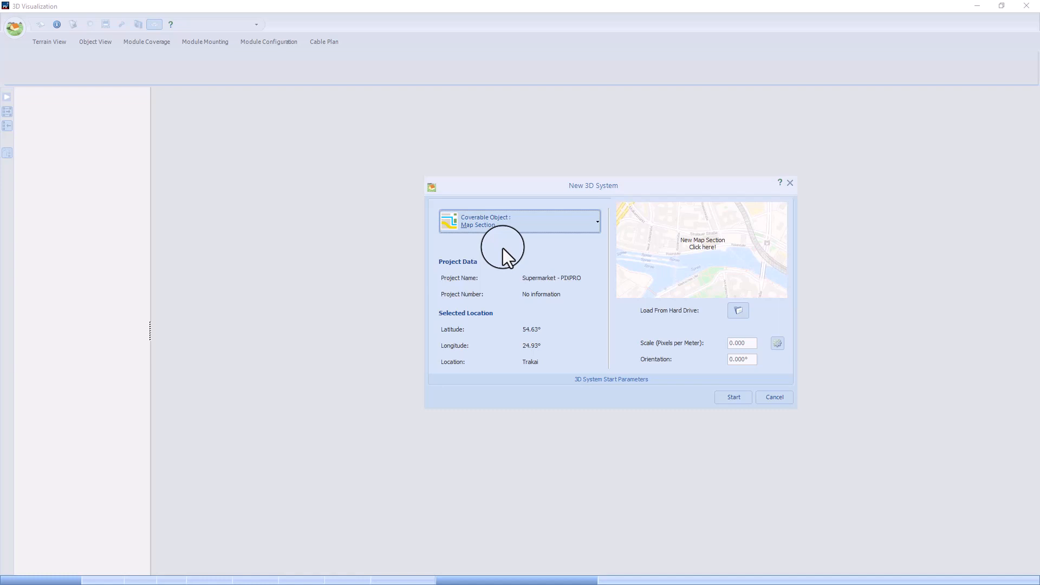
left_click(708, 247)
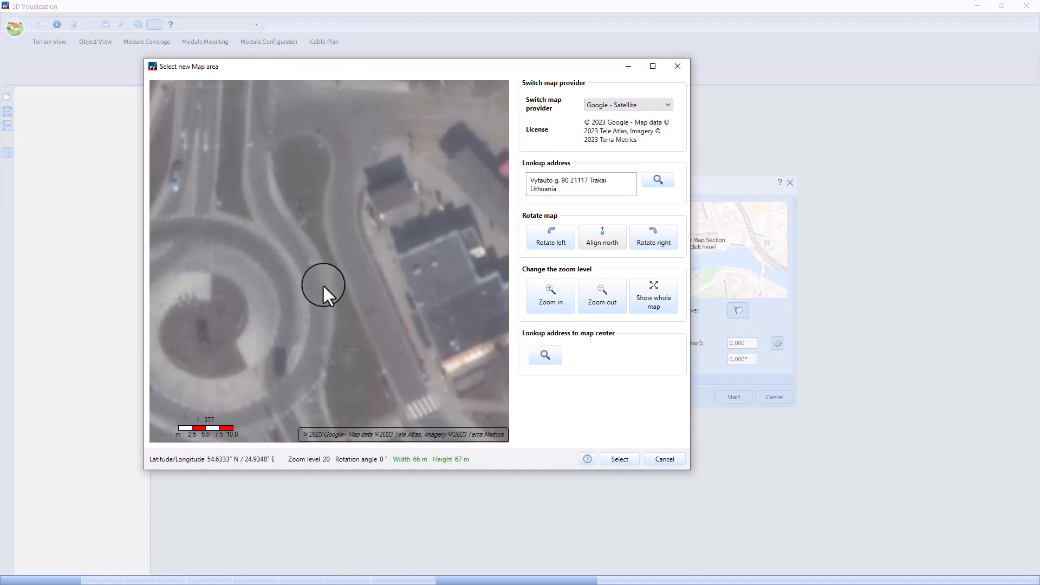
scroll(438, 307, "down", 1)
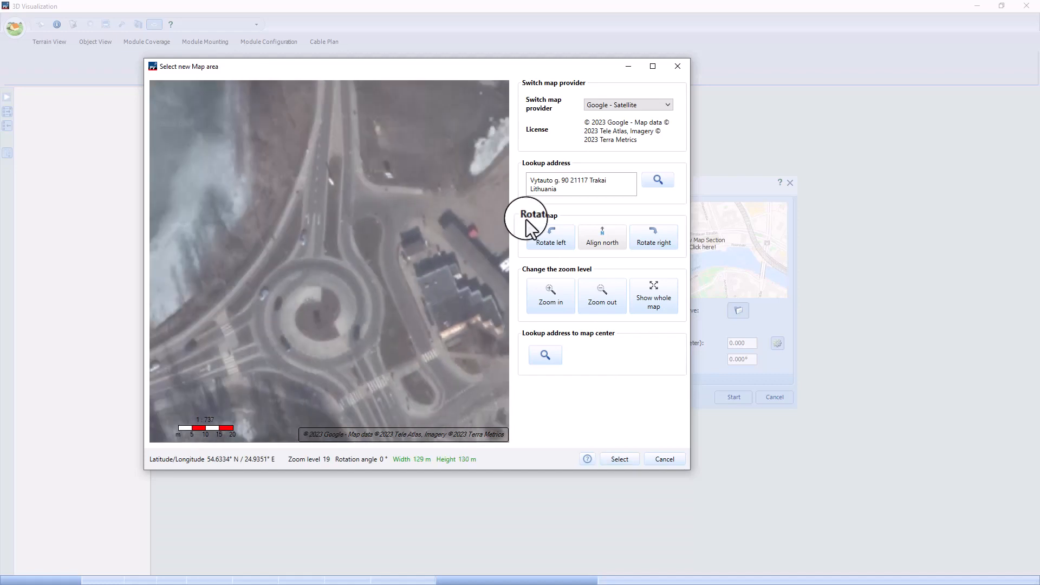
left_click(610, 106)
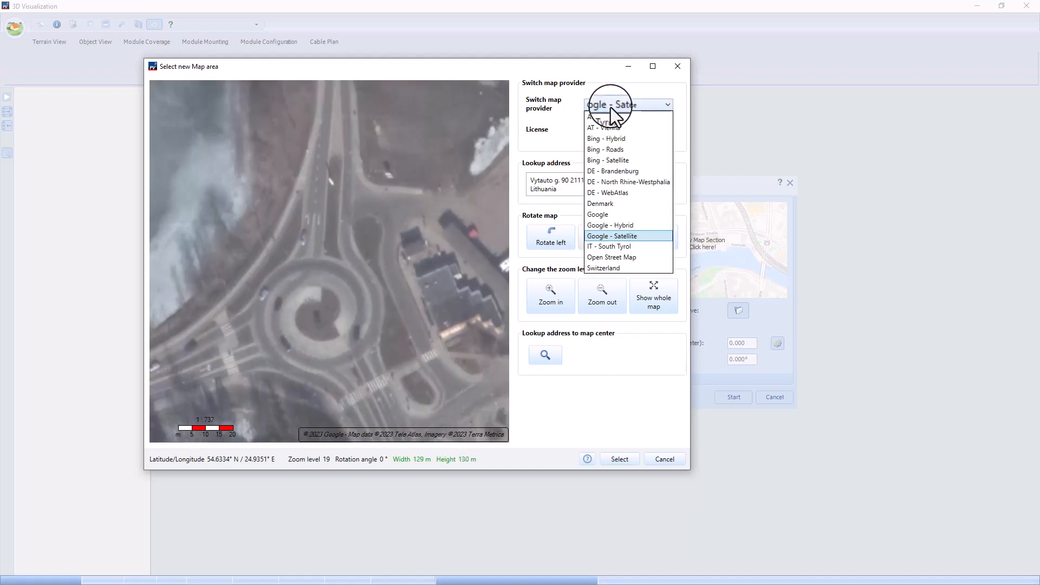
left_click(609, 139)
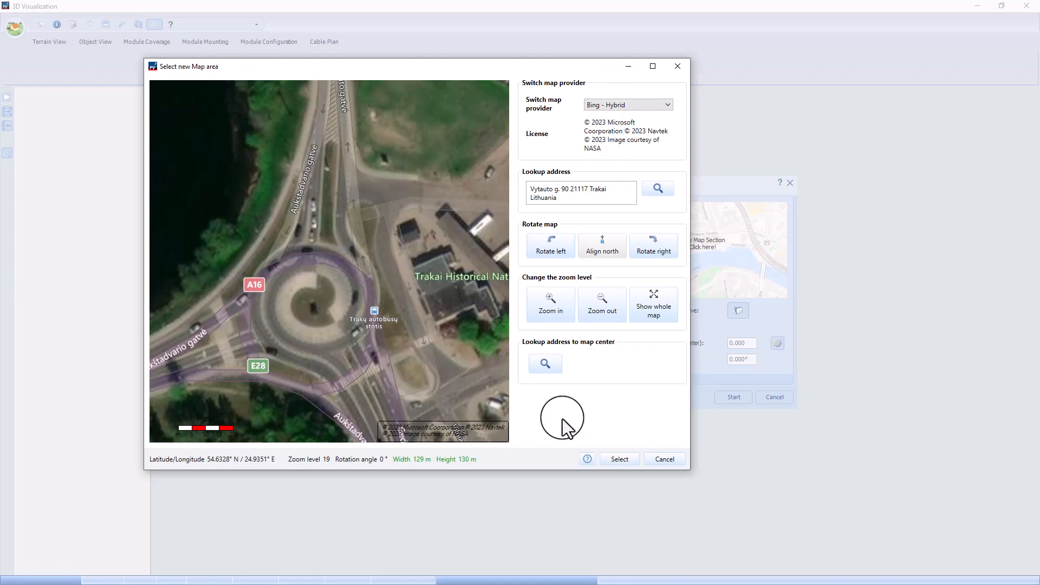
left_click(669, 458)
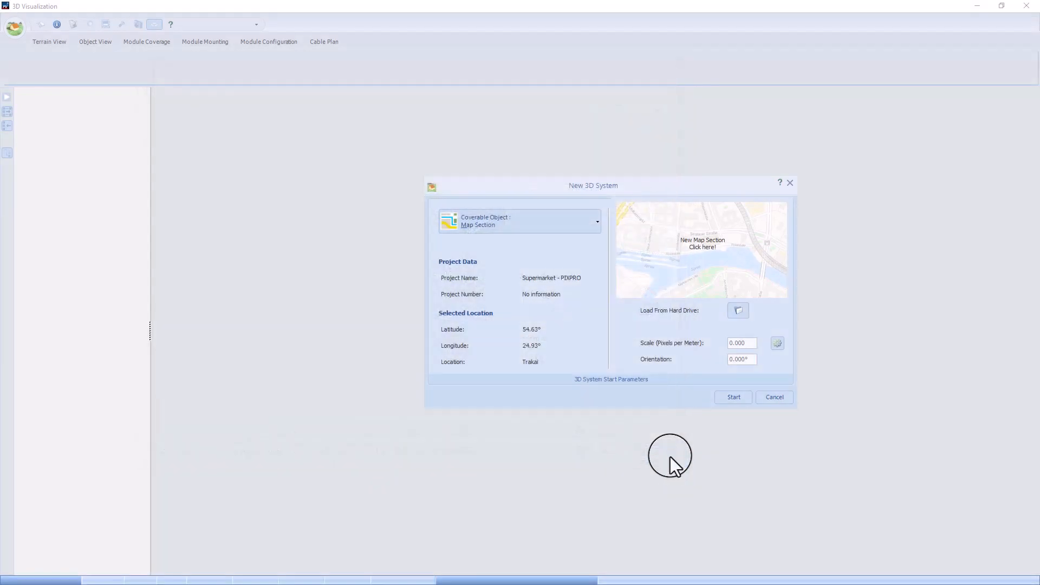
Step: Load the image Overhead shop.JPG from the hard drive as the map section
left_click(737, 310)
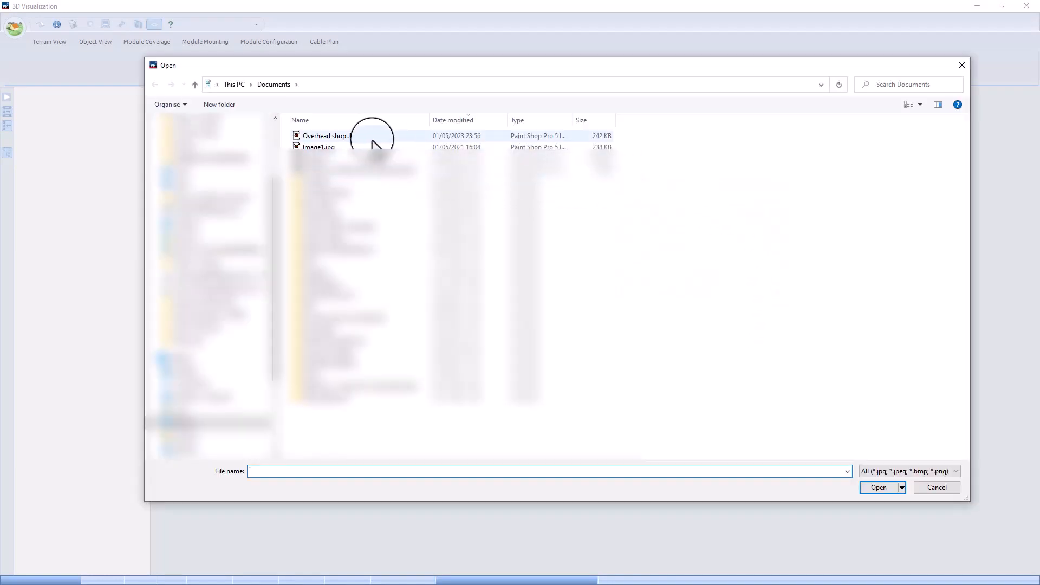
left_click(371, 138)
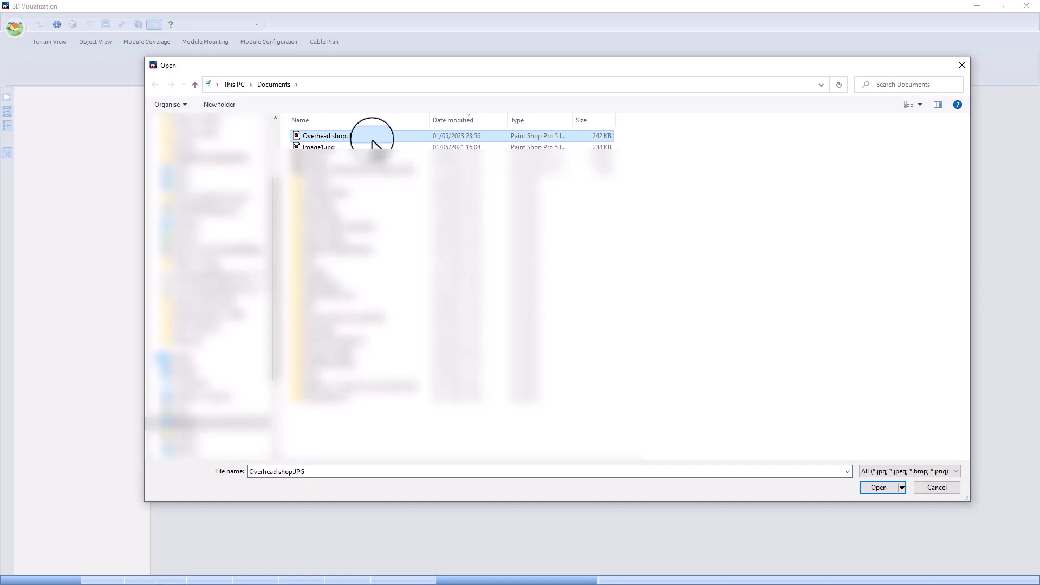
left_click(880, 488)
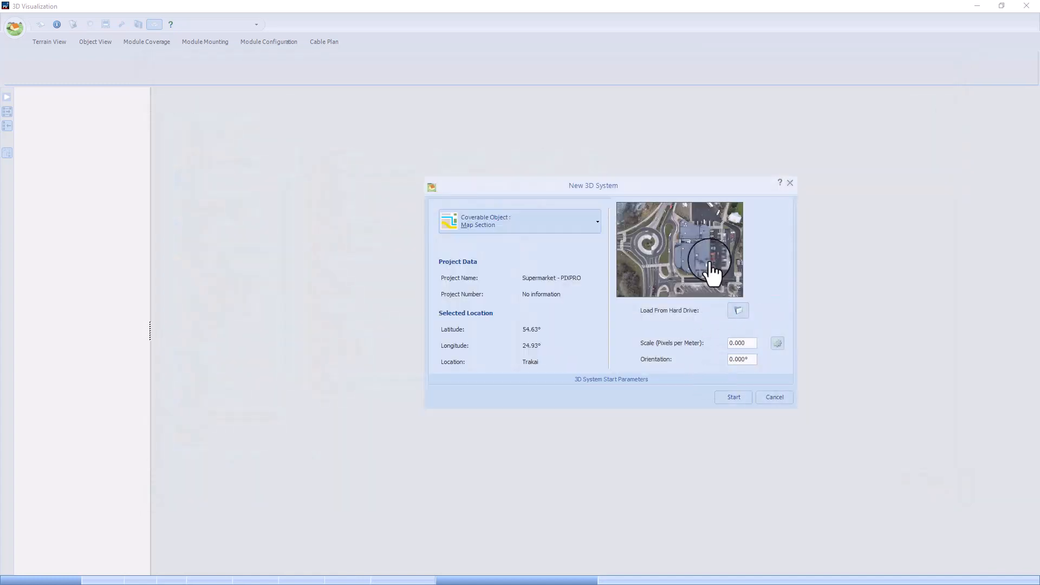
Step: Open the scale determination at full size and lay the reference line along the northern roof's straight south edge
left_click(778, 345)
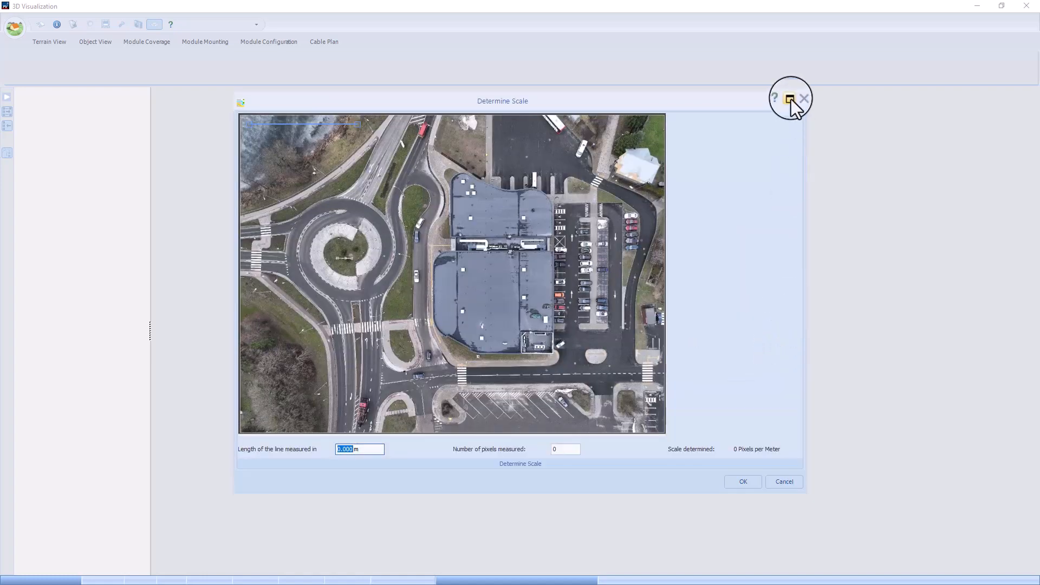
left_click(790, 99)
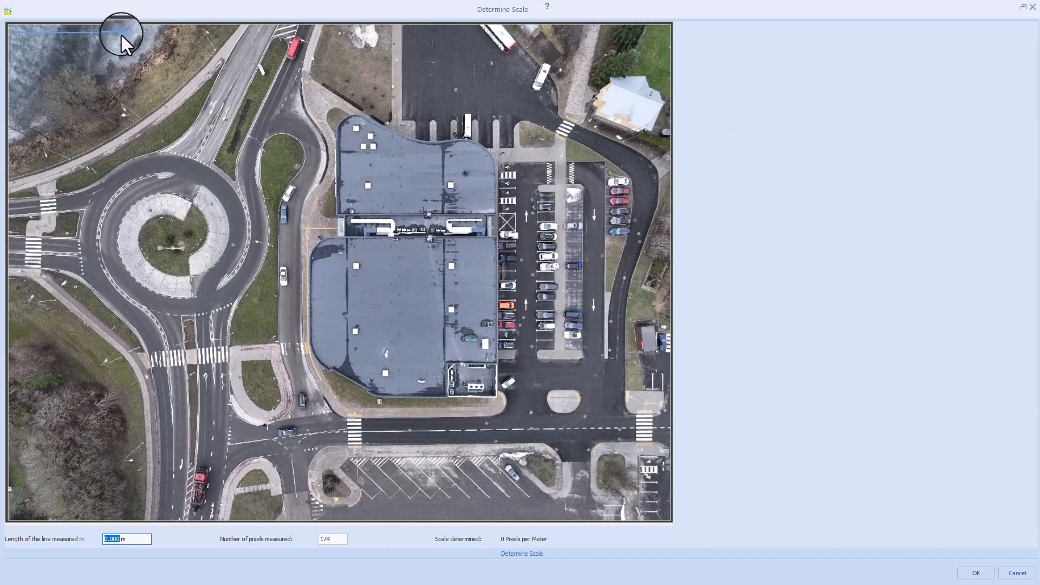
left_click_drag(125, 32, 493, 213)
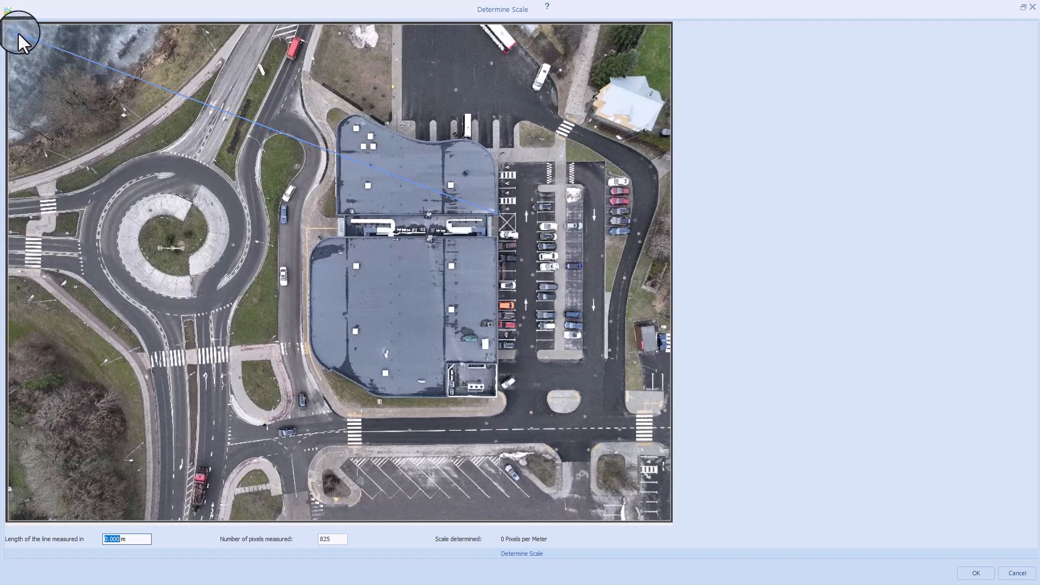
left_click_drag(14, 31, 330, 213)
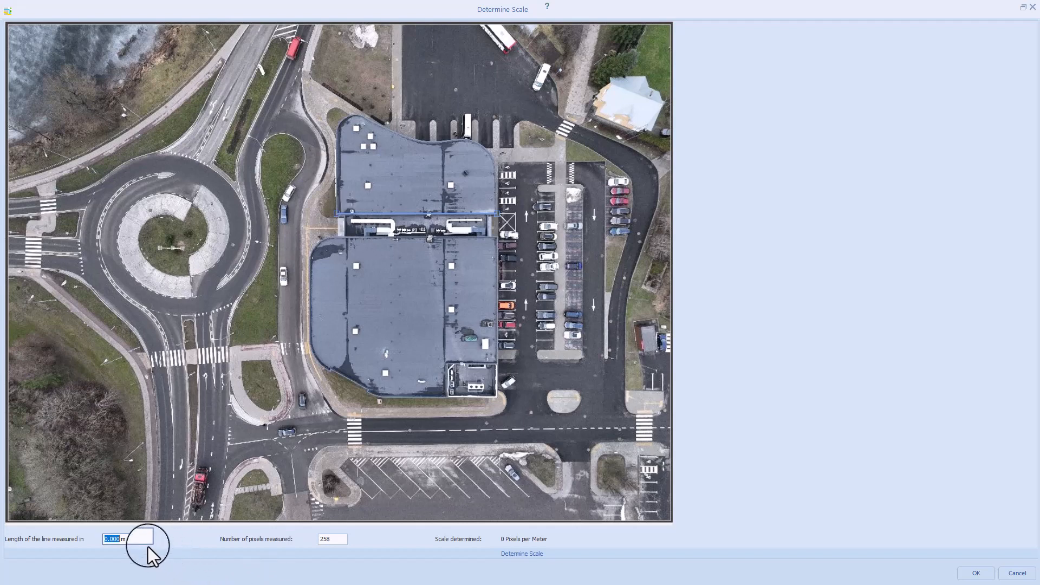
Step: Set the reference line's real length to 38.689 m and accept the resulting map scale
type("3")
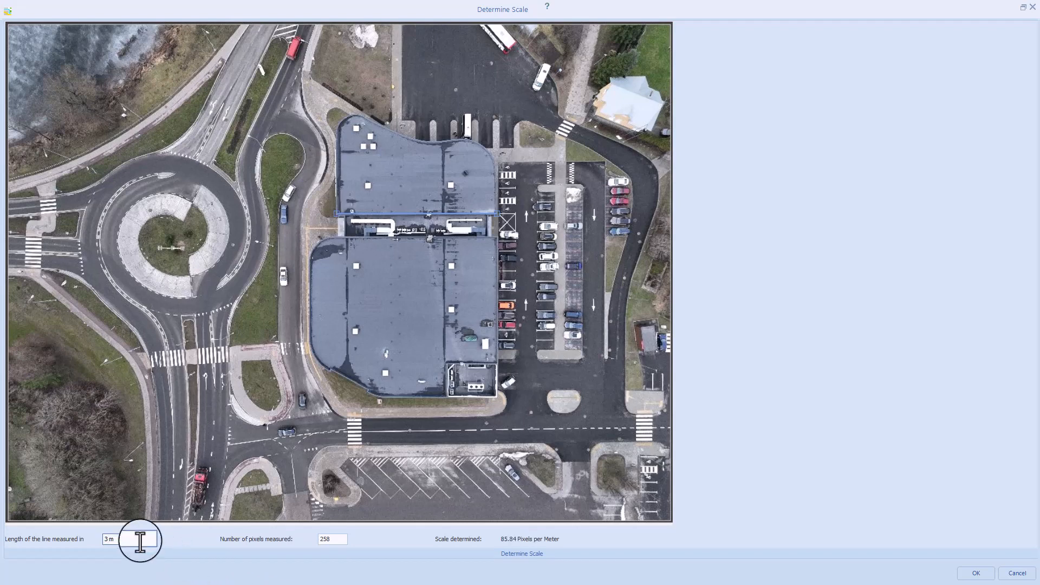
type("8.689")
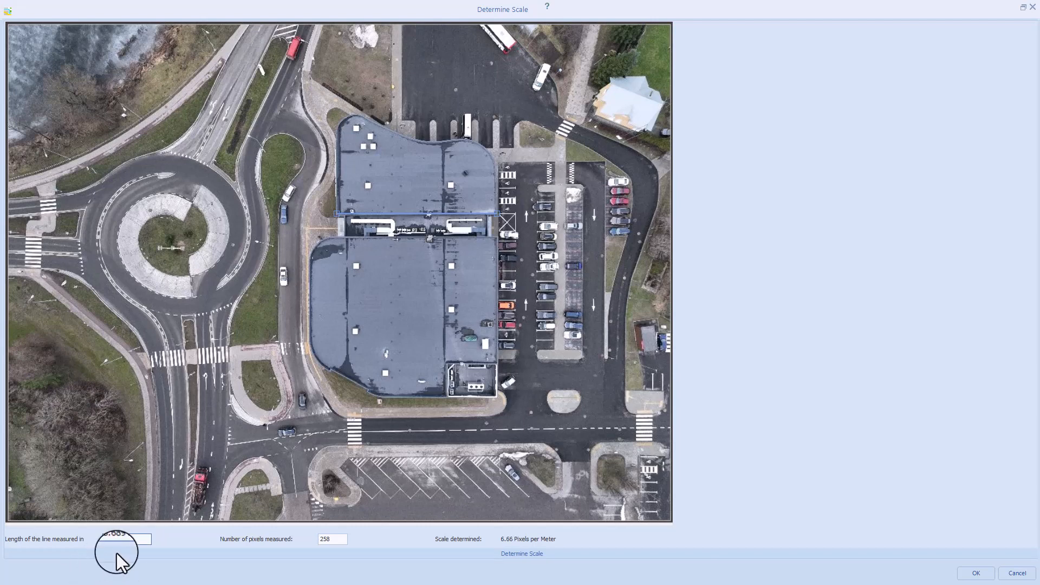
left_click(976, 574)
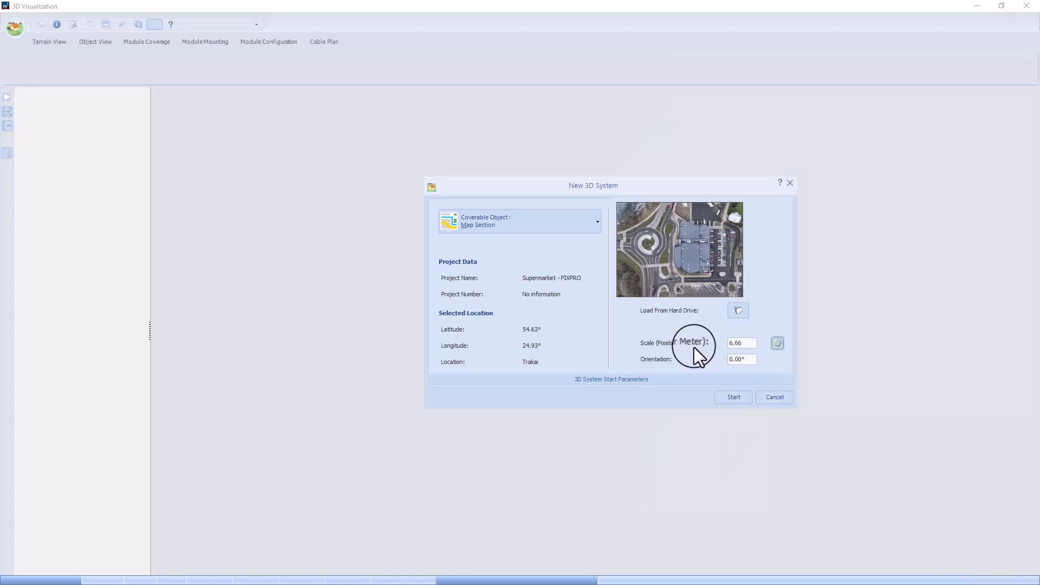
Step: Set the map section's orientation to 21° and start the new 3D system
left_click(750, 361)
type("21")
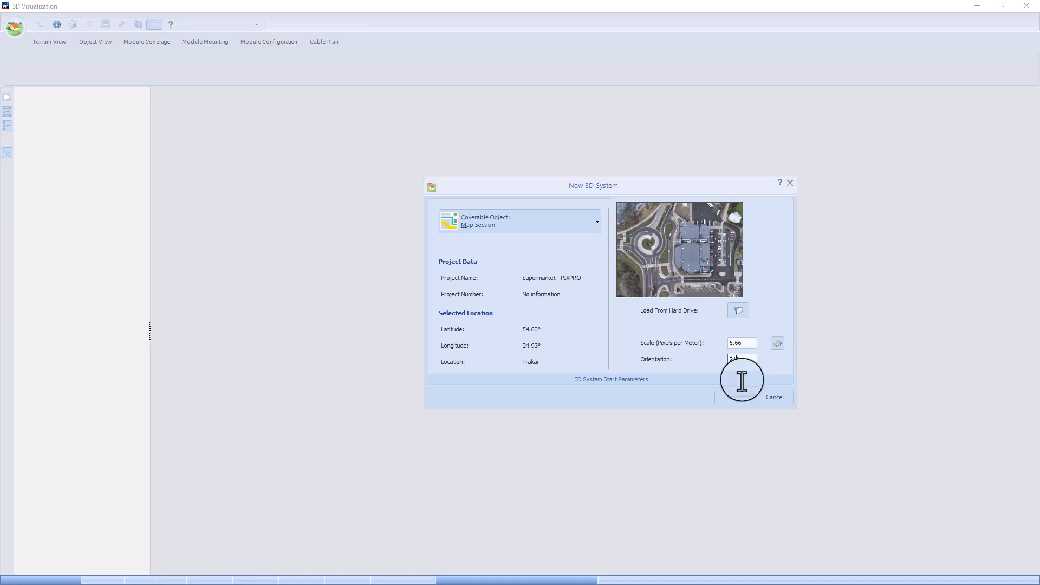
left_click(735, 400)
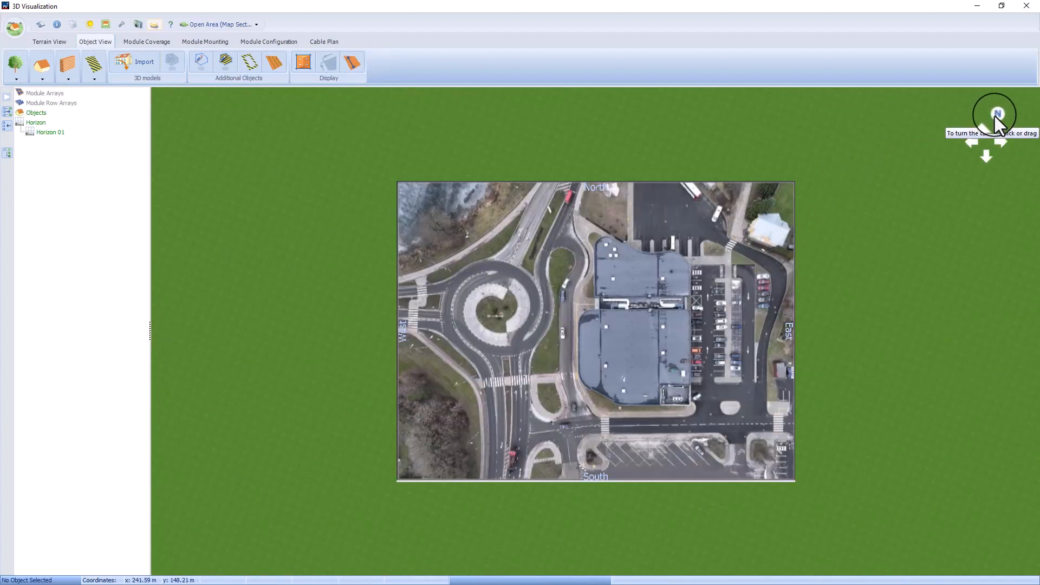
Step: Align the view to north and draw a measuring line along the northern roof's straight south edge
left_click_drag(995, 116, 993, 114)
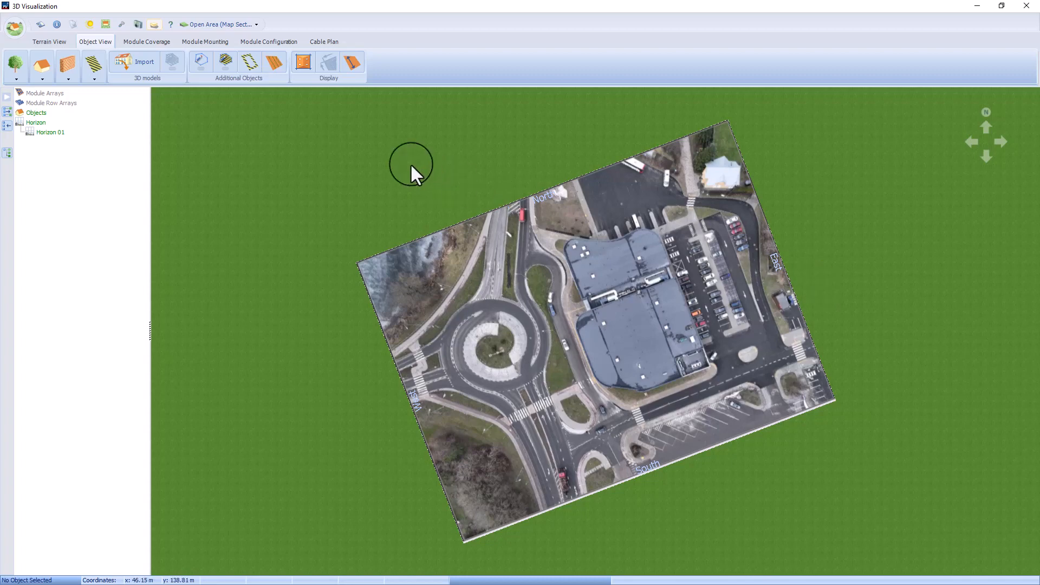
left_click(201, 62)
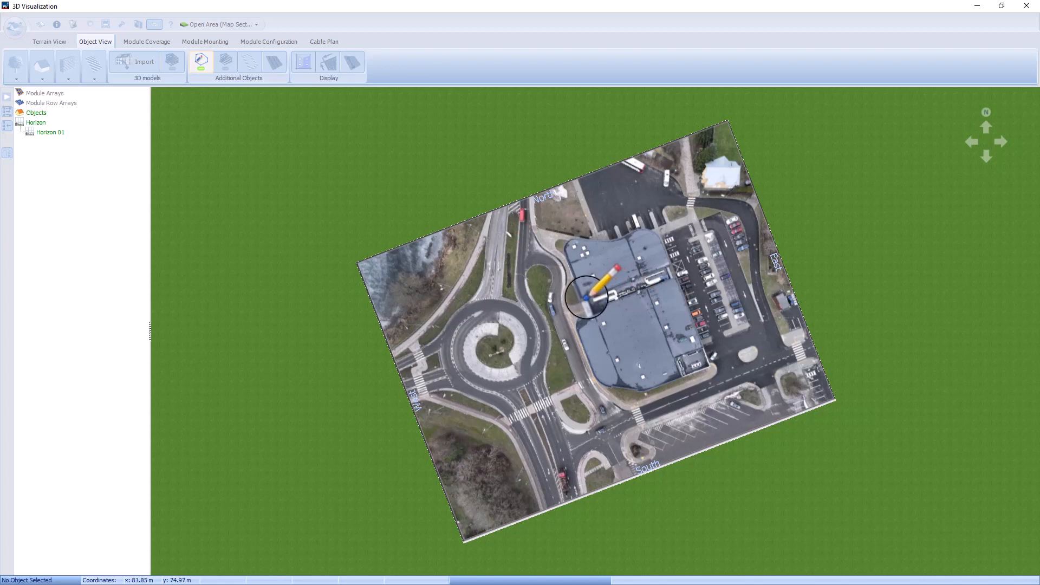
left_click(669, 266)
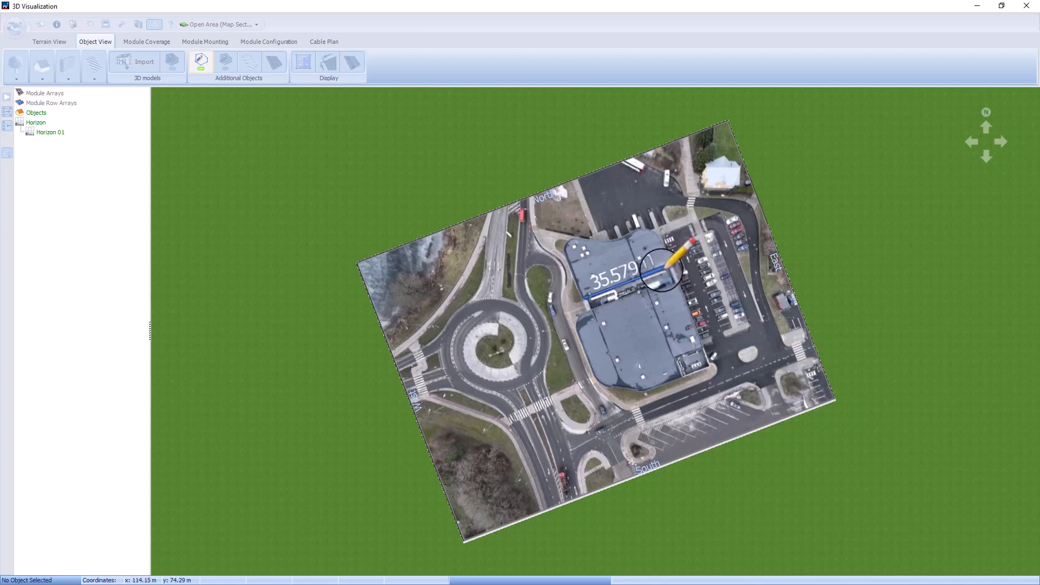
key("Escape")
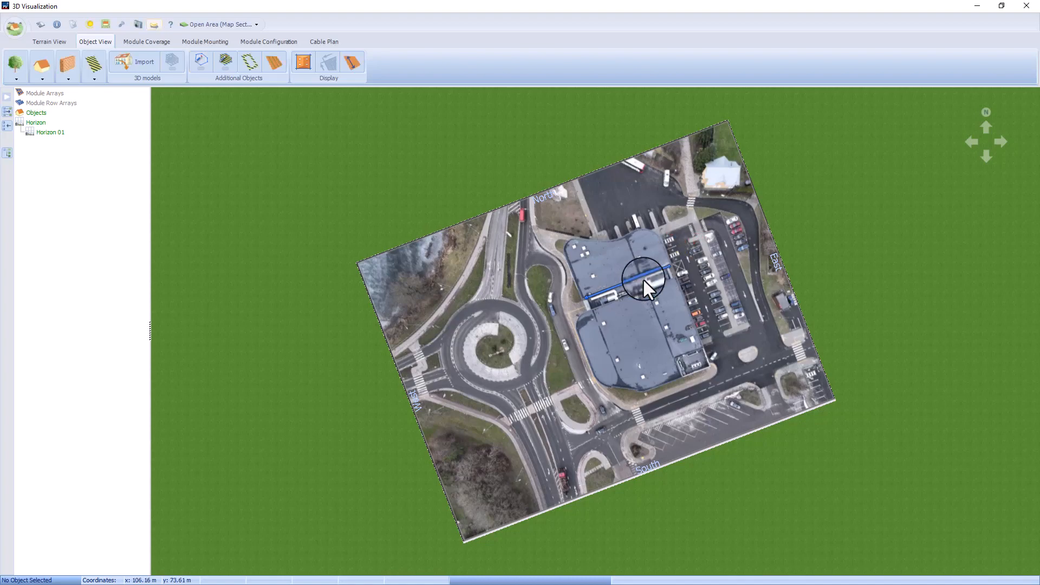
Step: Move the measuring line's east end onto the roof's outer corner beside the car park
scroll(643, 278, "up", 5)
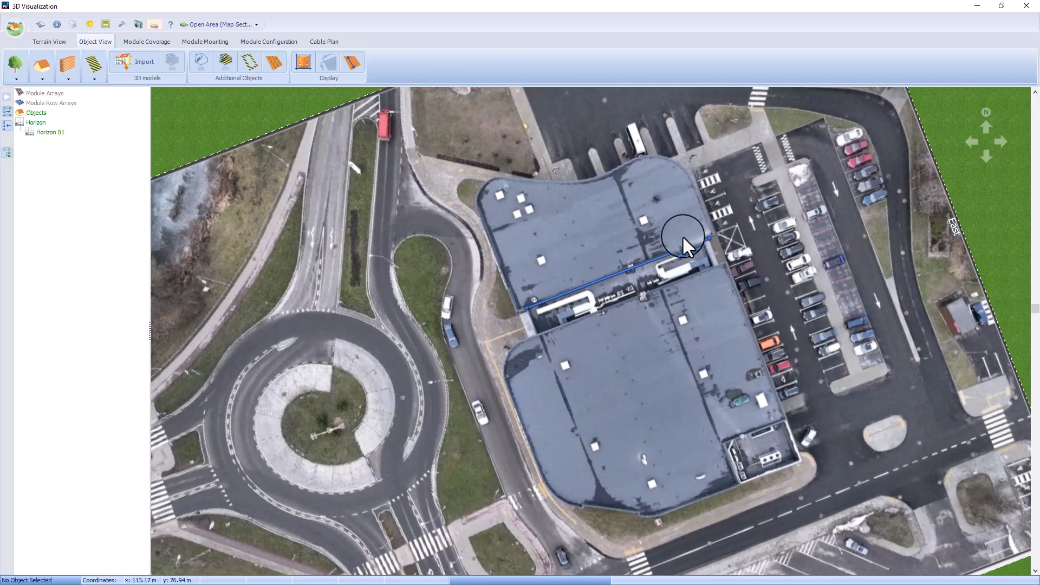
scroll(682, 235, "up", 5)
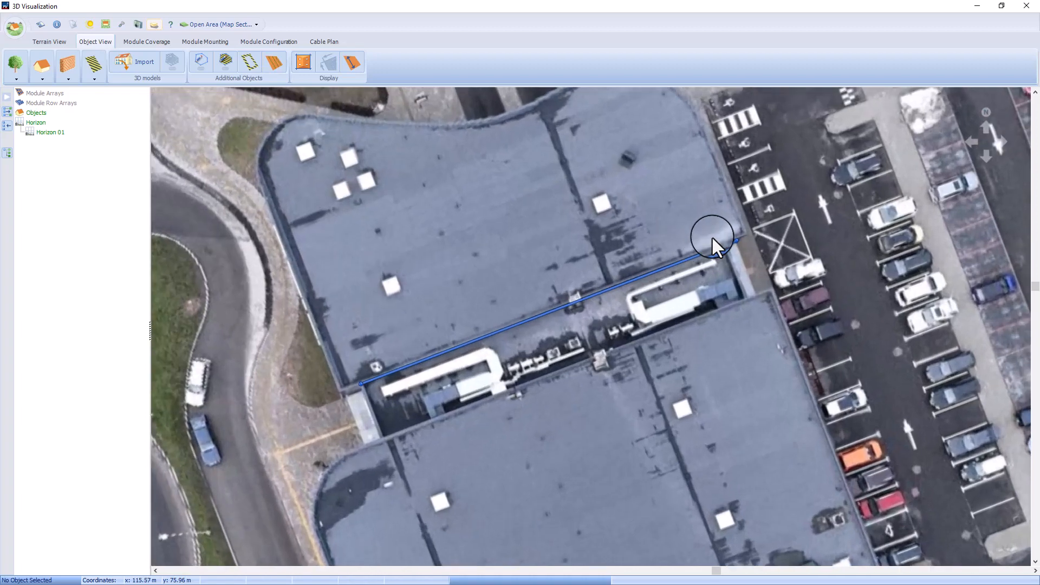
left_click_drag(735, 241, 746, 233)
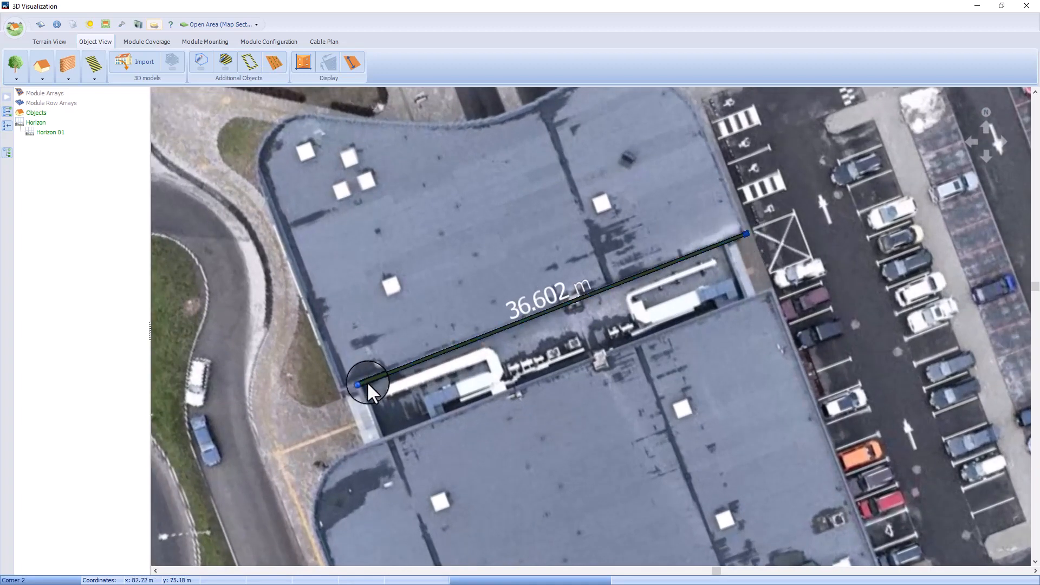
Step: Move the measuring line's west end onto the northern roof's outer corner to measure the full south edge
left_click_drag(363, 383, 340, 389)
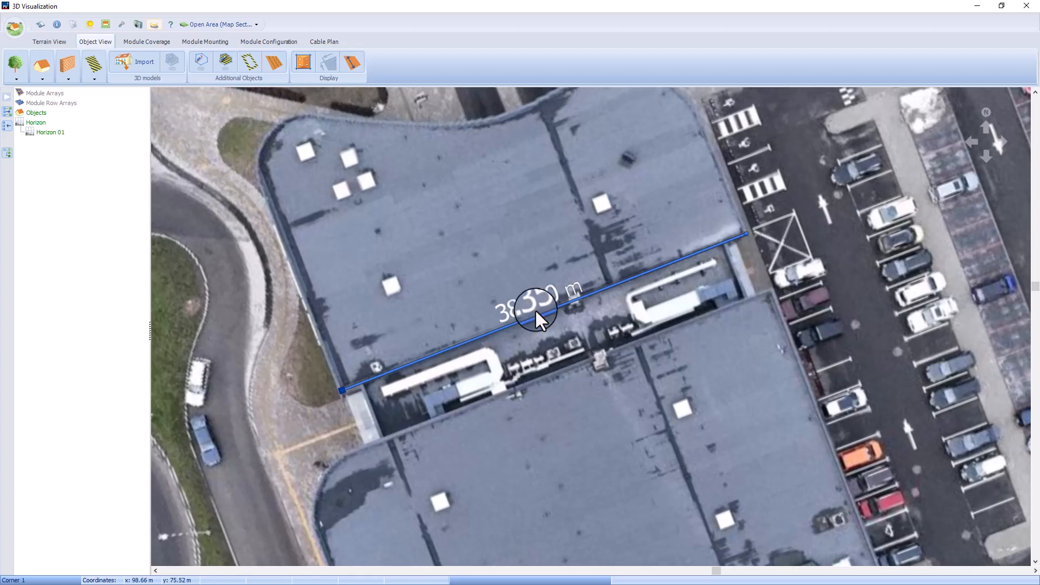
scroll(524, 312, "down", 5)
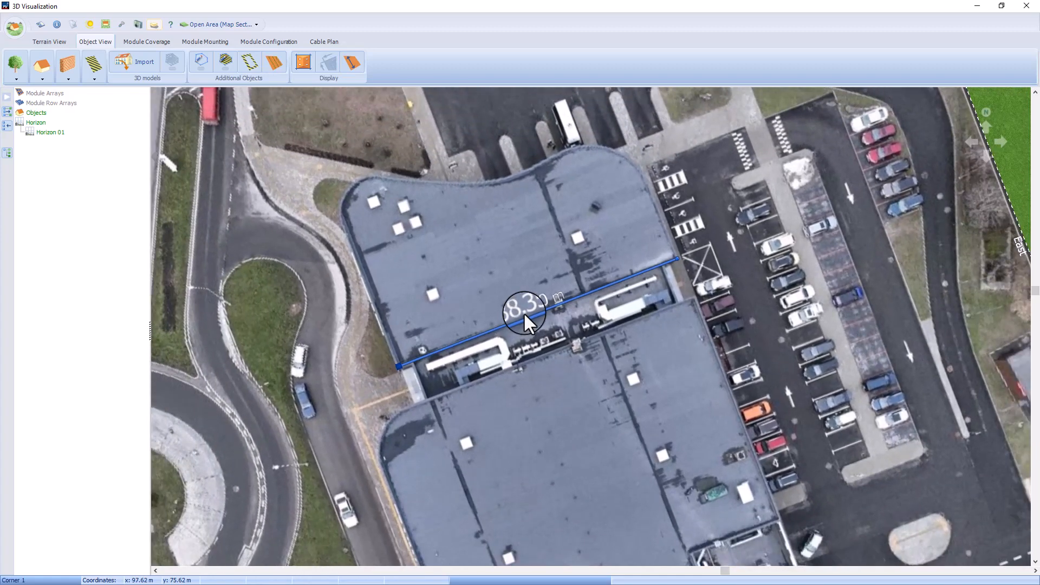
scroll(523, 312, "down", 4)
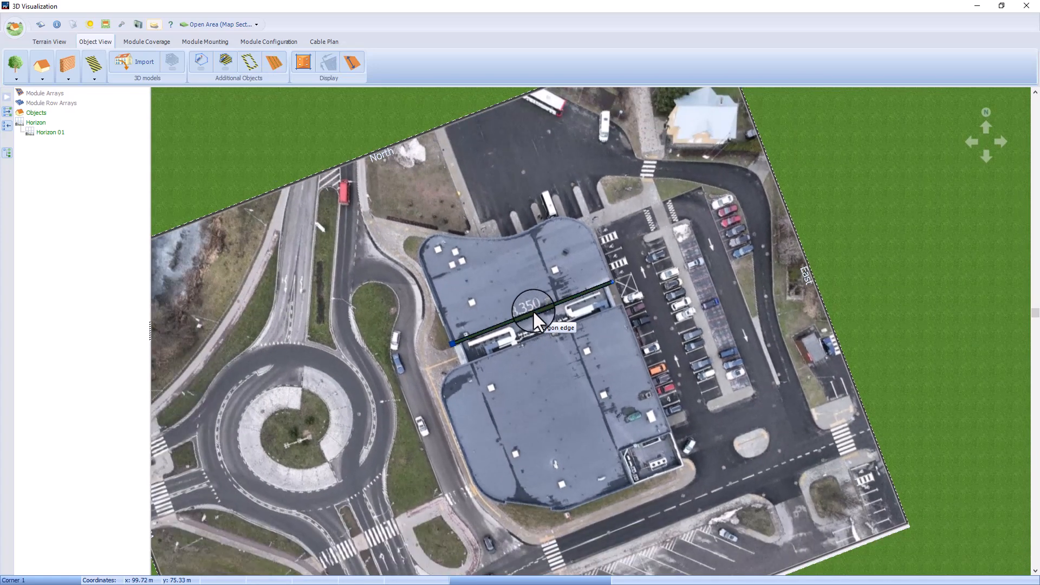
Step: Remove the measuring line from the map section and confirm the removal
right_click(533, 310)
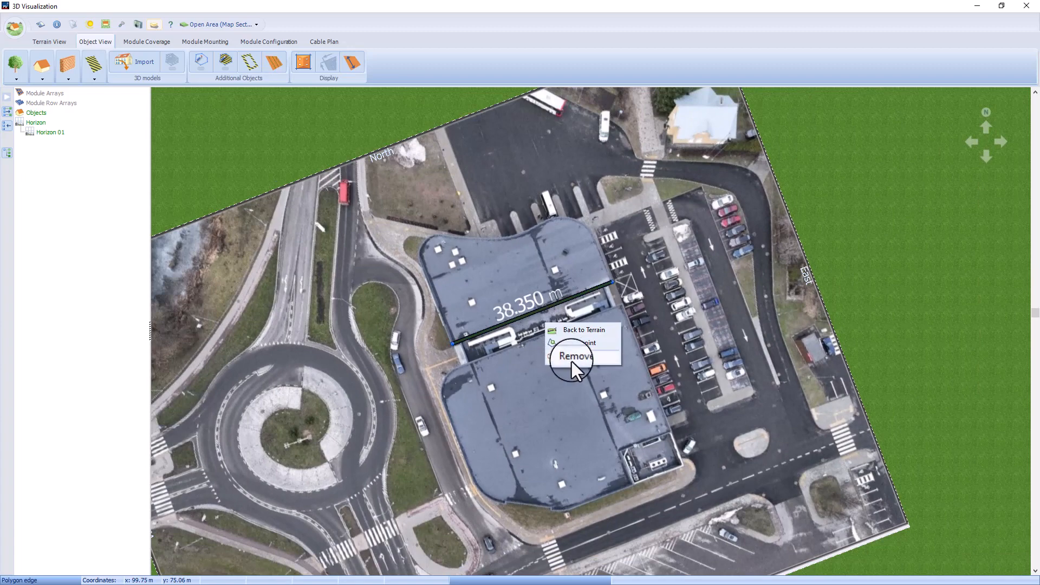
left_click(571, 362)
left_click(511, 307)
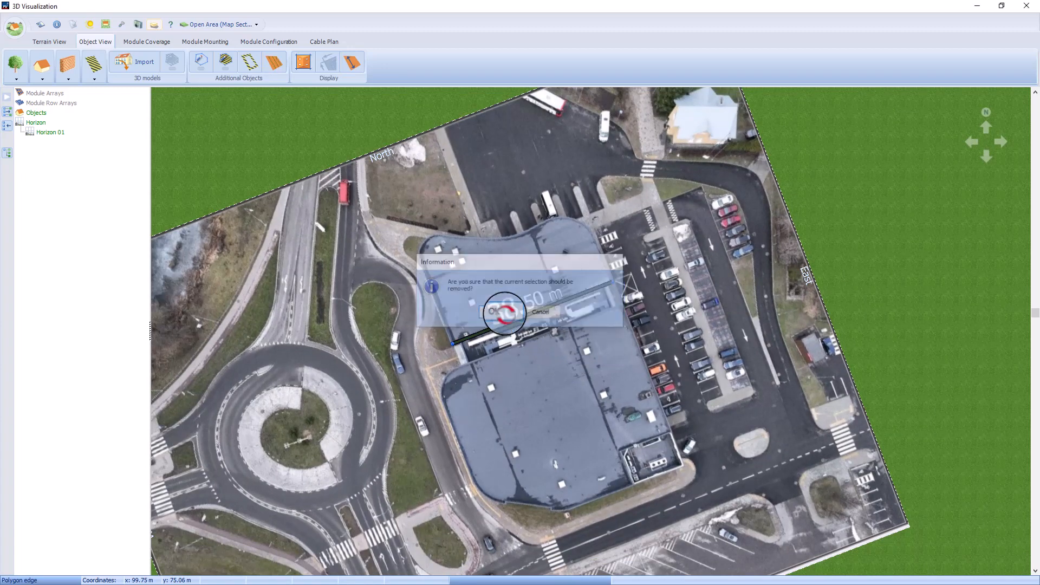
Step: Return to the terrain and open the map section's properties to check its dimensions and orientation
right_click(556, 190)
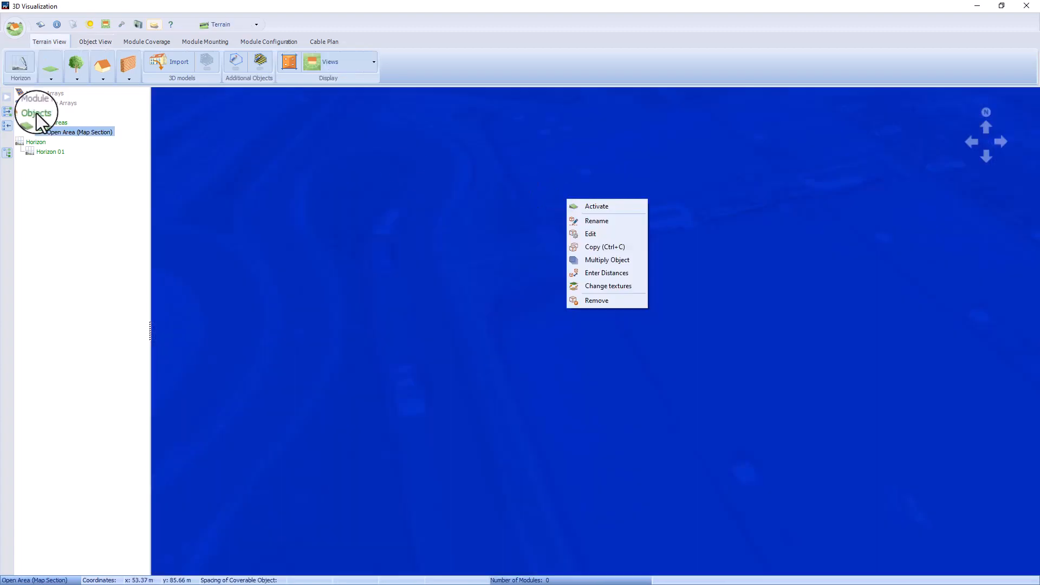
left_click(76, 133)
right_click(77, 132)
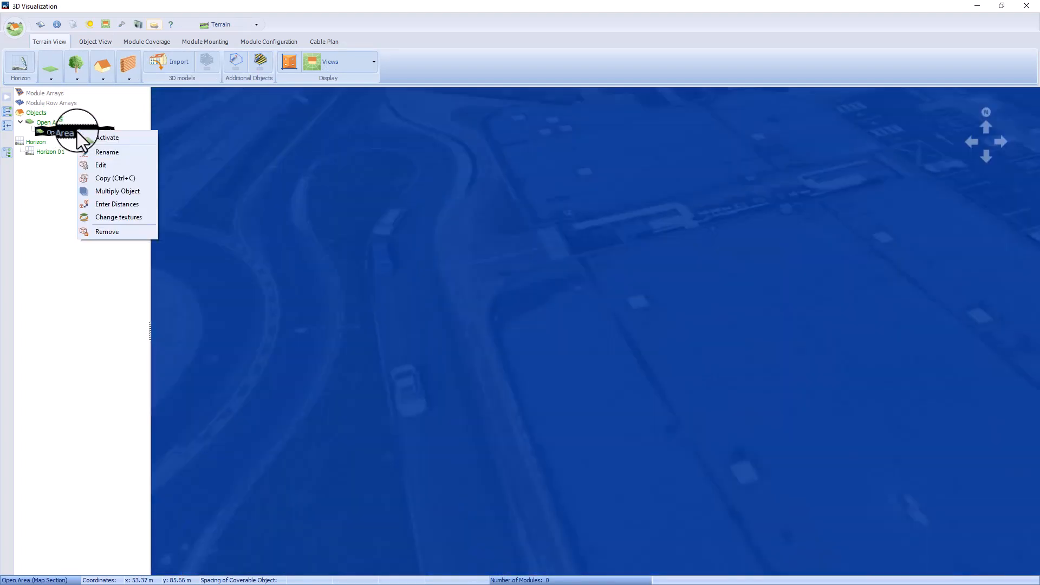
left_click(101, 166)
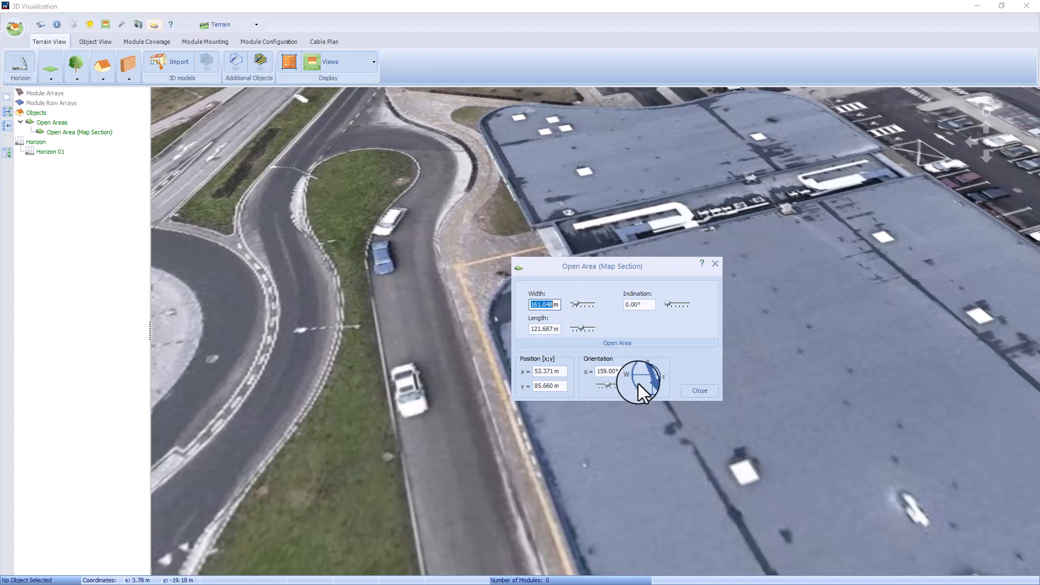
left_click(699, 392)
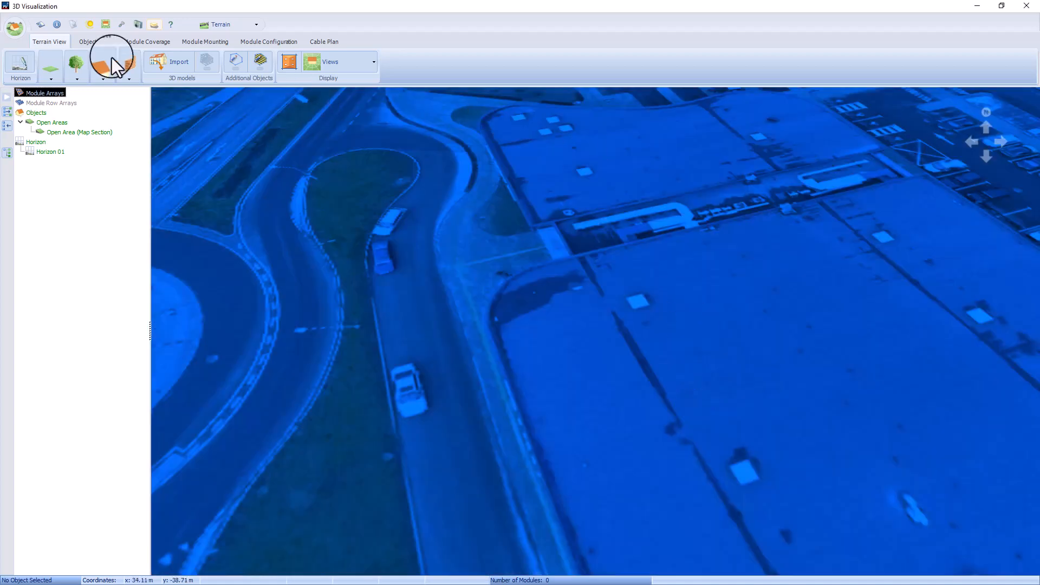
Step: Show the terrain in overhead view and load the 3D model file Mesh4k.obj for import
left_click(325, 62)
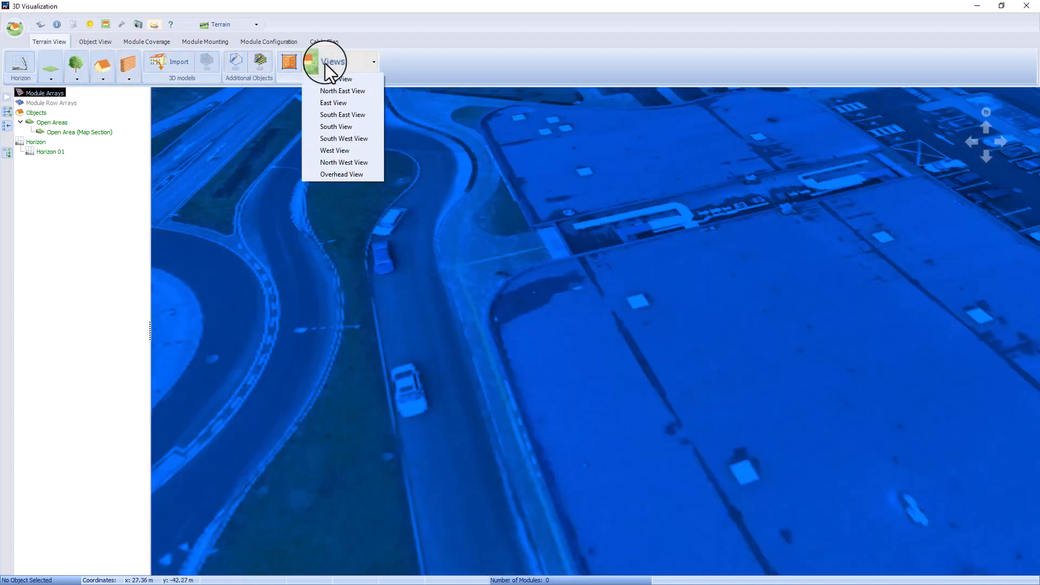
left_click(341, 174)
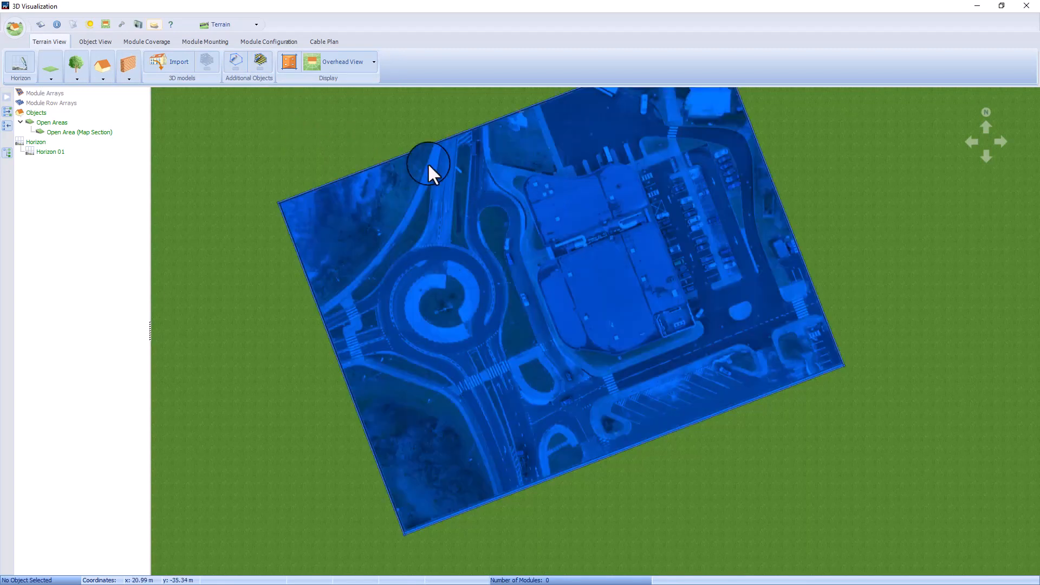
left_click(165, 64)
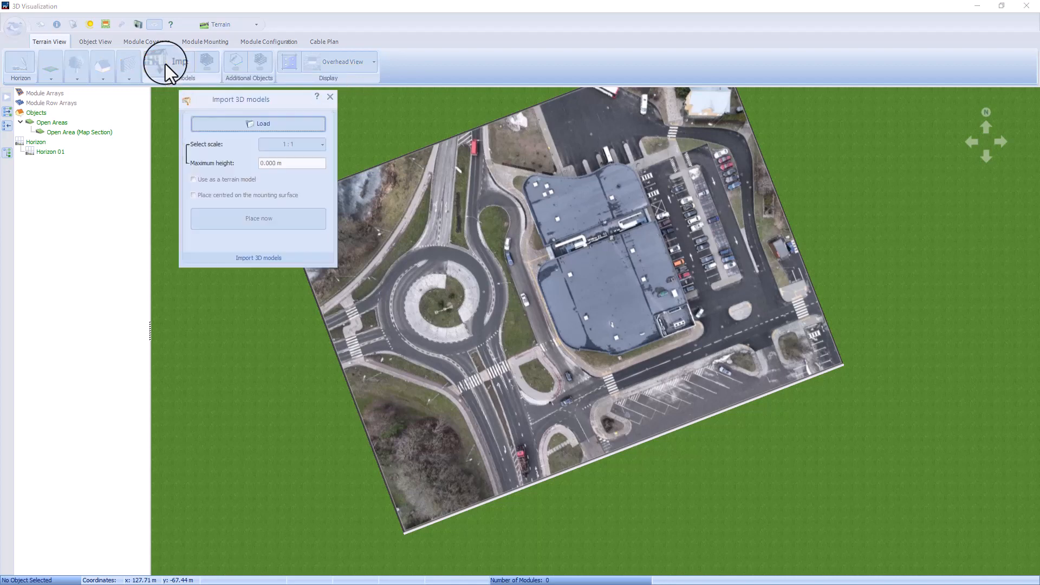
left_click(270, 123)
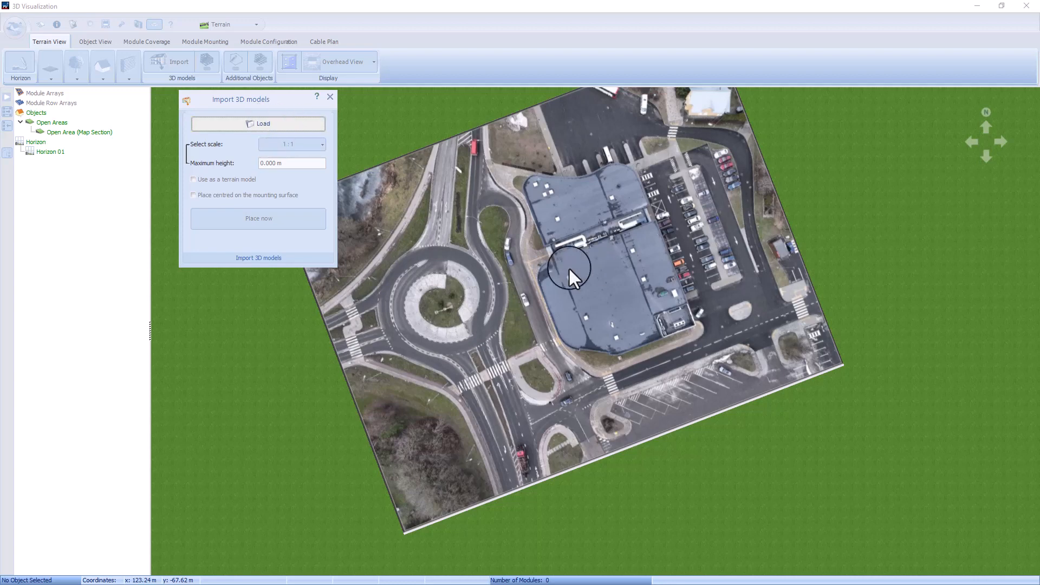
left_click(314, 398)
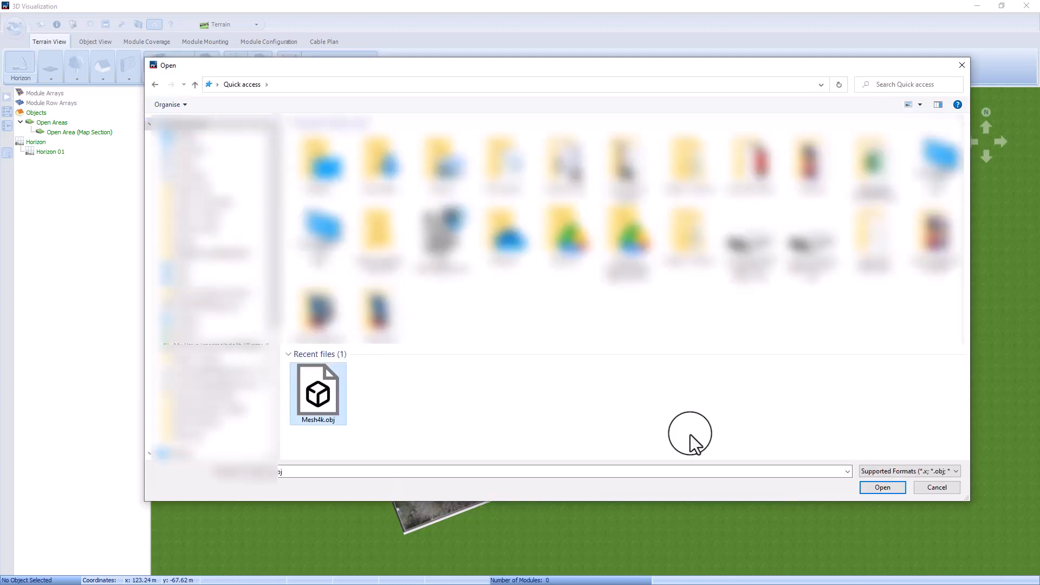
left_click(873, 486)
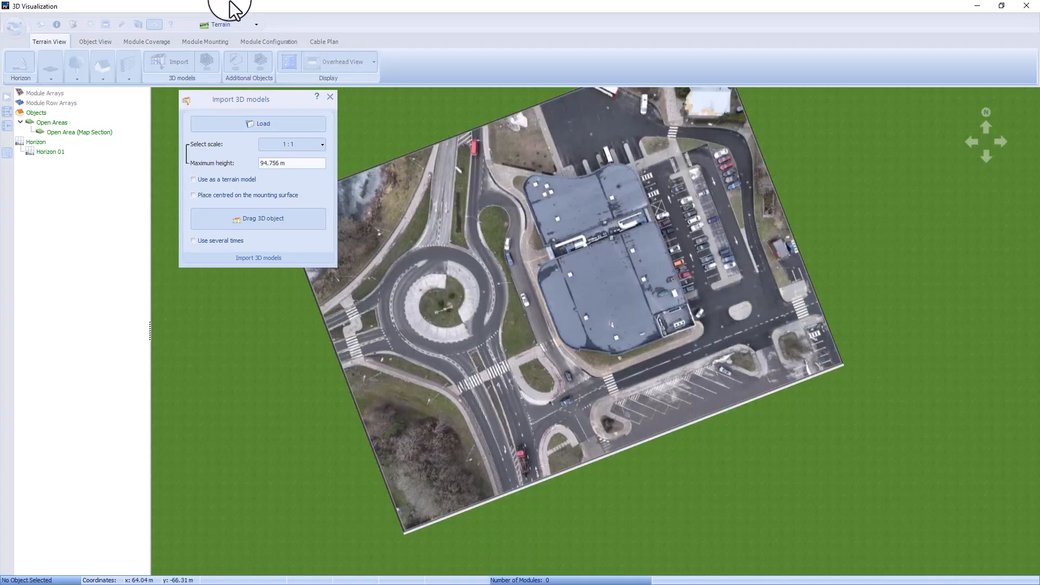
Step: Make the map section the active surface and place the loaded 3D model on it at a 1:1 scale
left_click(240, 27)
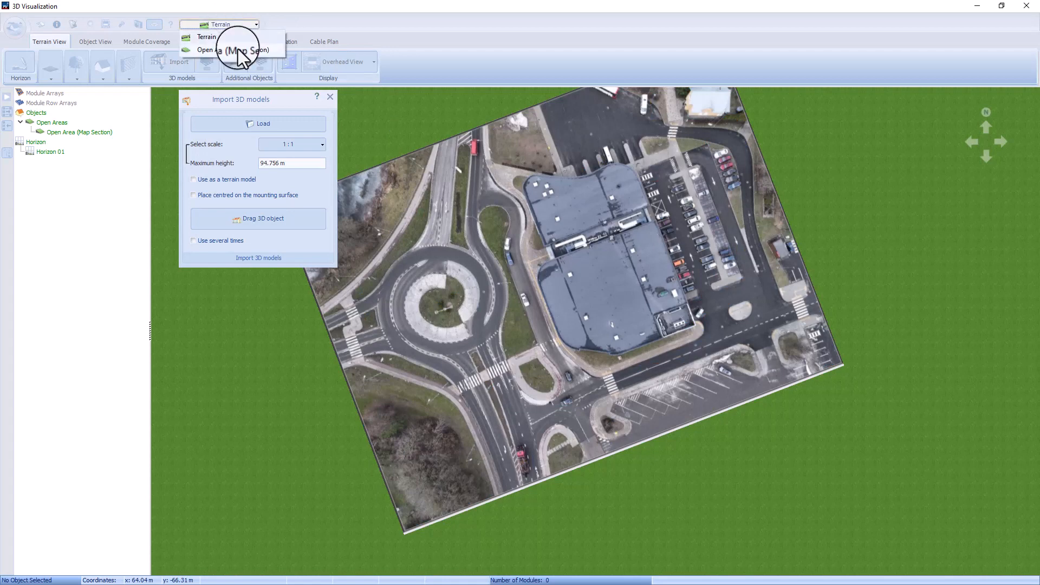
left_click(238, 48)
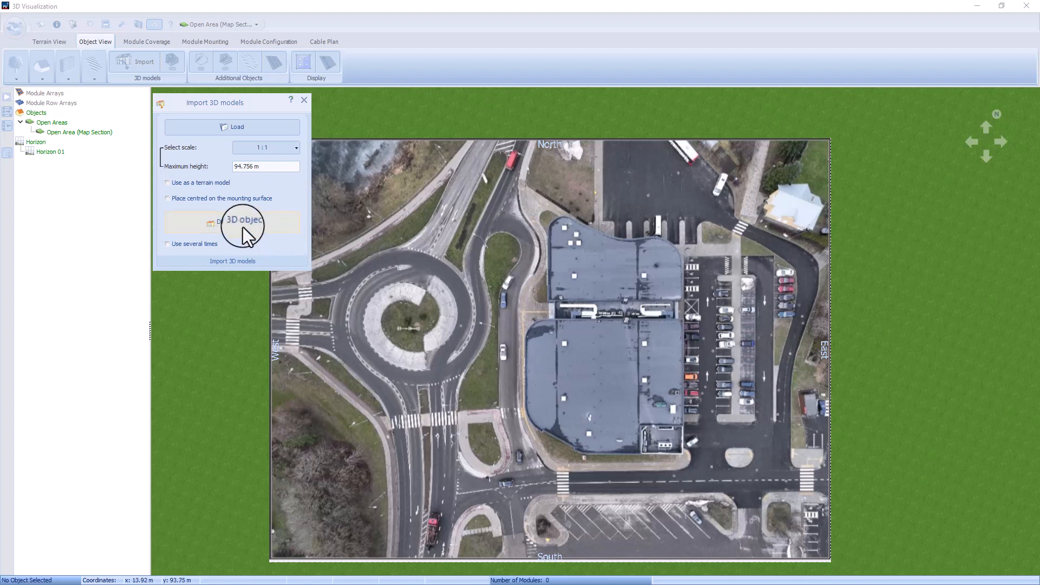
left_click_drag(199, 228, 745, 397)
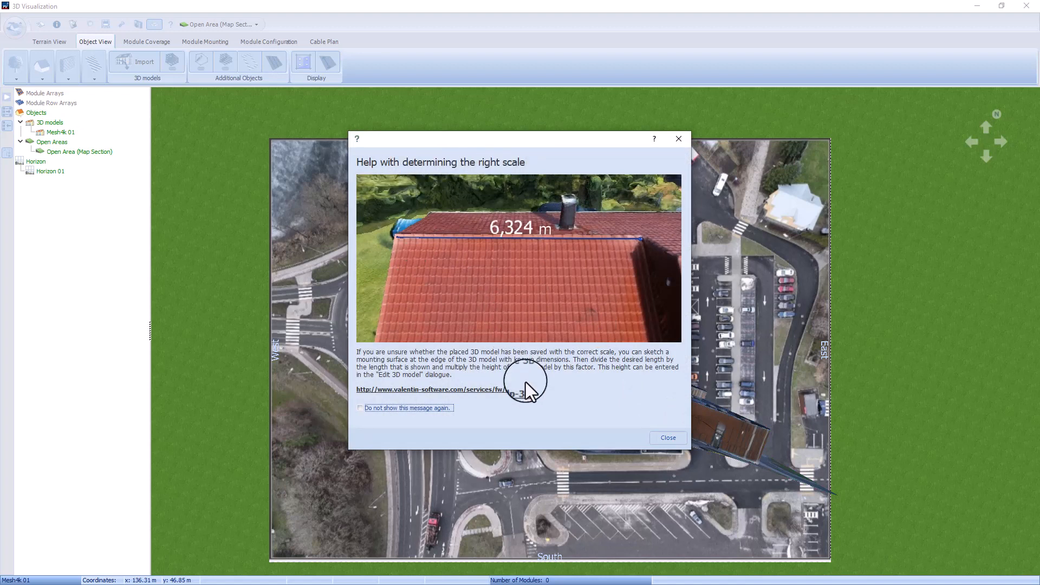
left_click(672, 437)
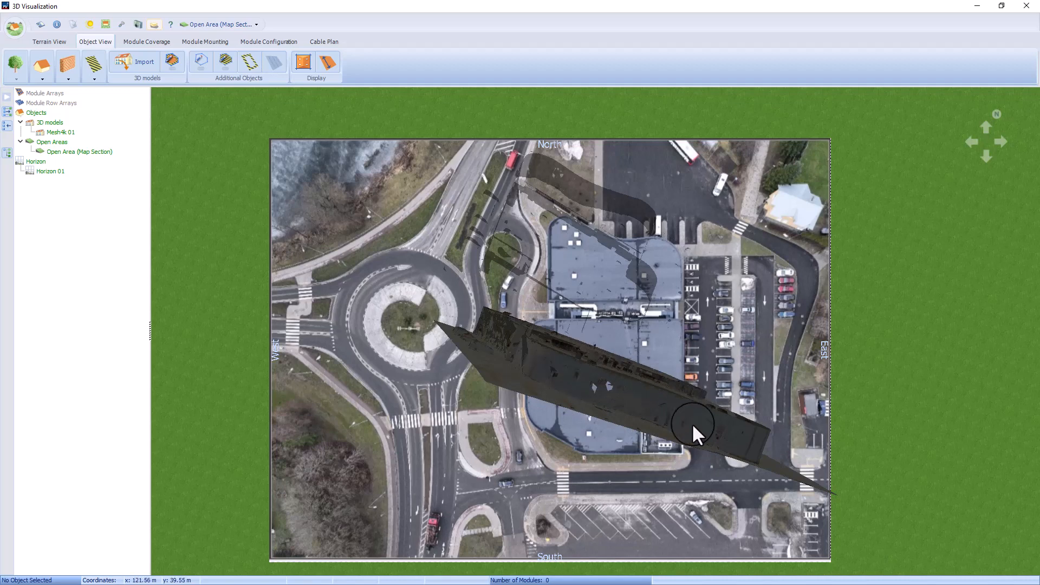
Step: Tilt the imported Mesh4k model backwards and set its orientation to 180°
right_click(72, 131)
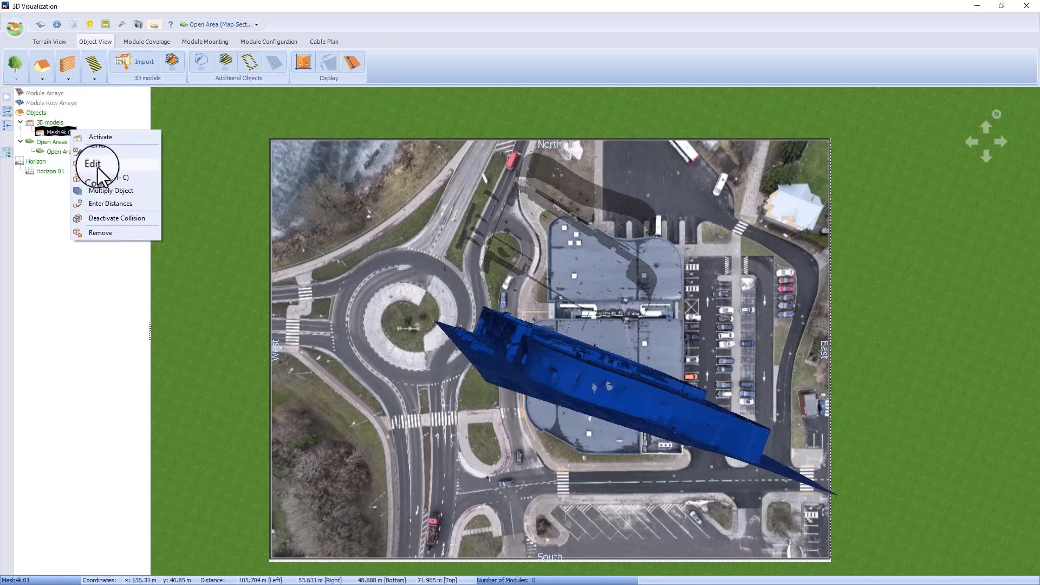
left_click(98, 171)
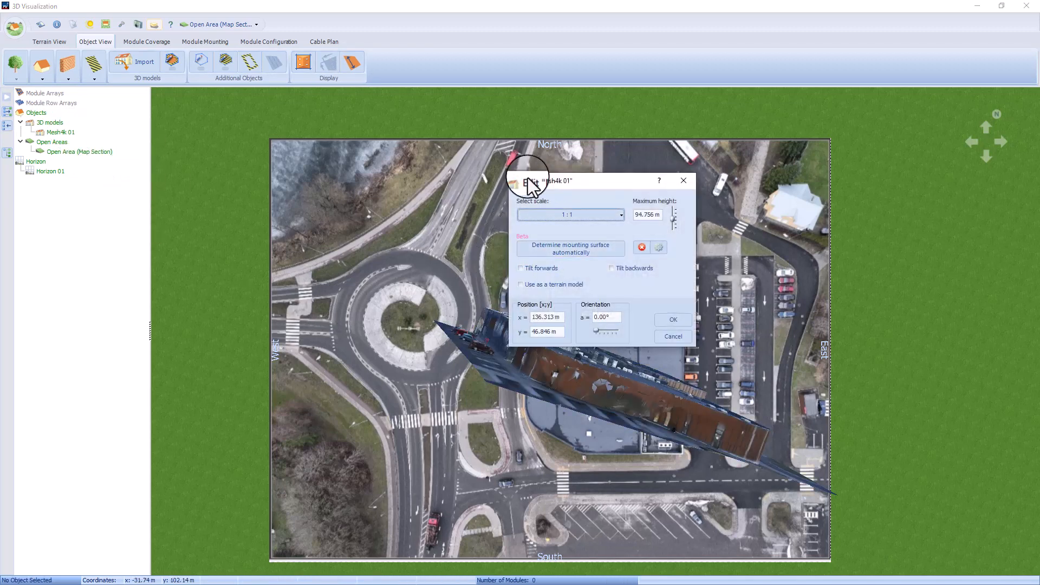
left_click_drag(531, 180, 261, 116)
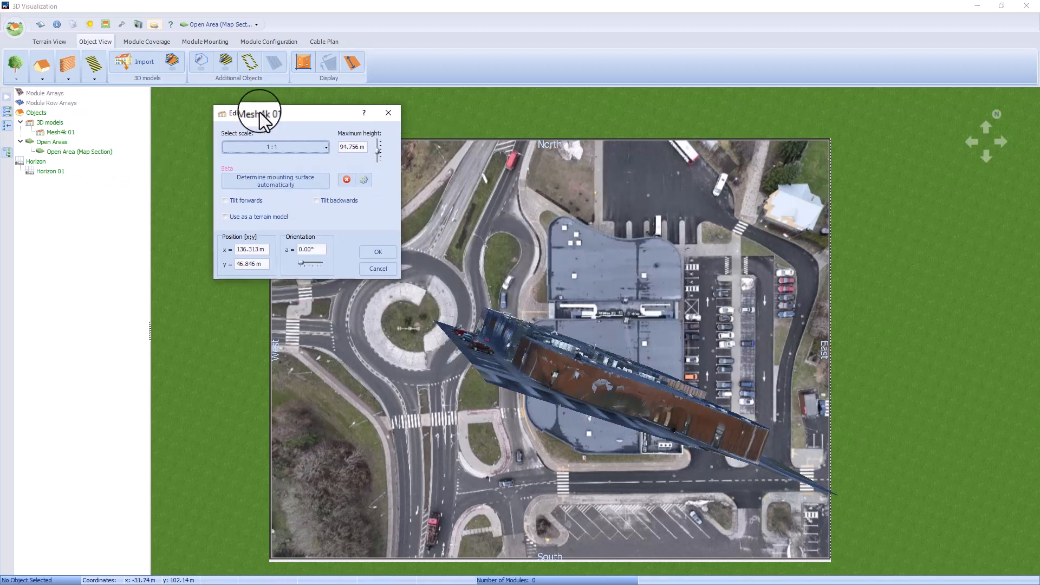
left_click(318, 202)
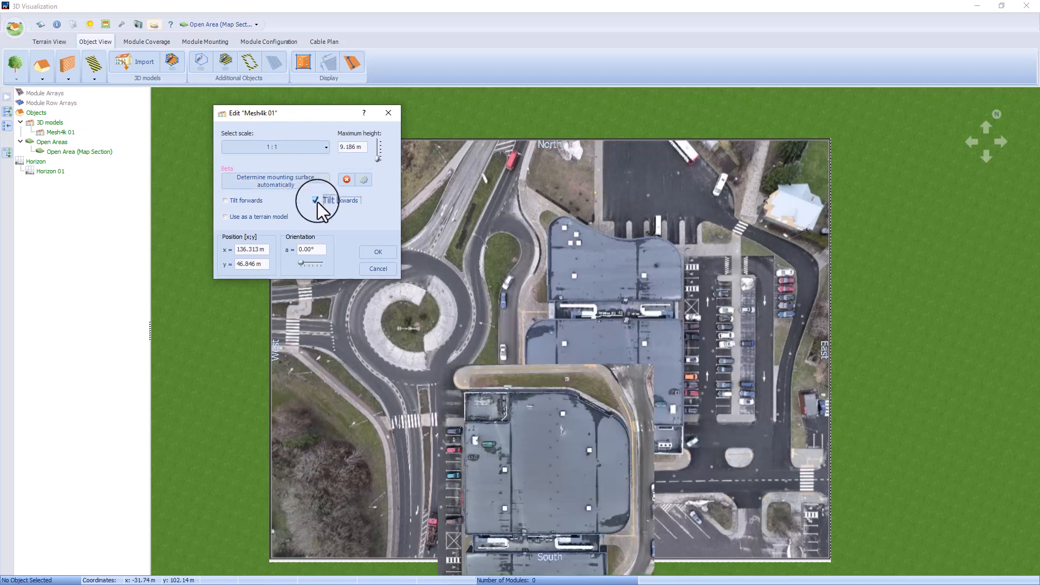
double_click(314, 252)
type("180")
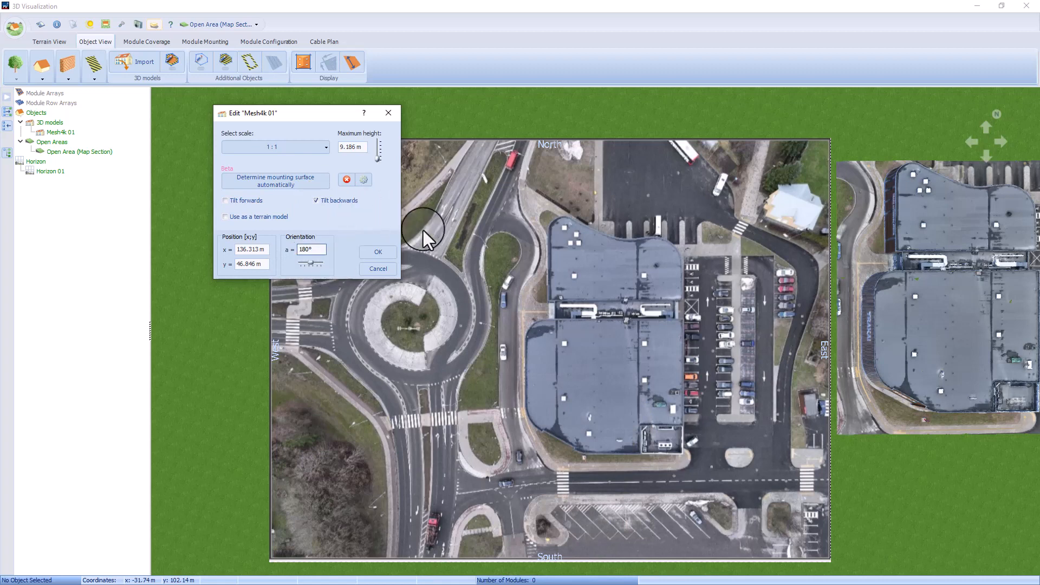
left_click(379, 251)
Step: Move the 3D model over the supermarket so its roofs match the overhead image, and open its settings for checking
left_click(928, 309)
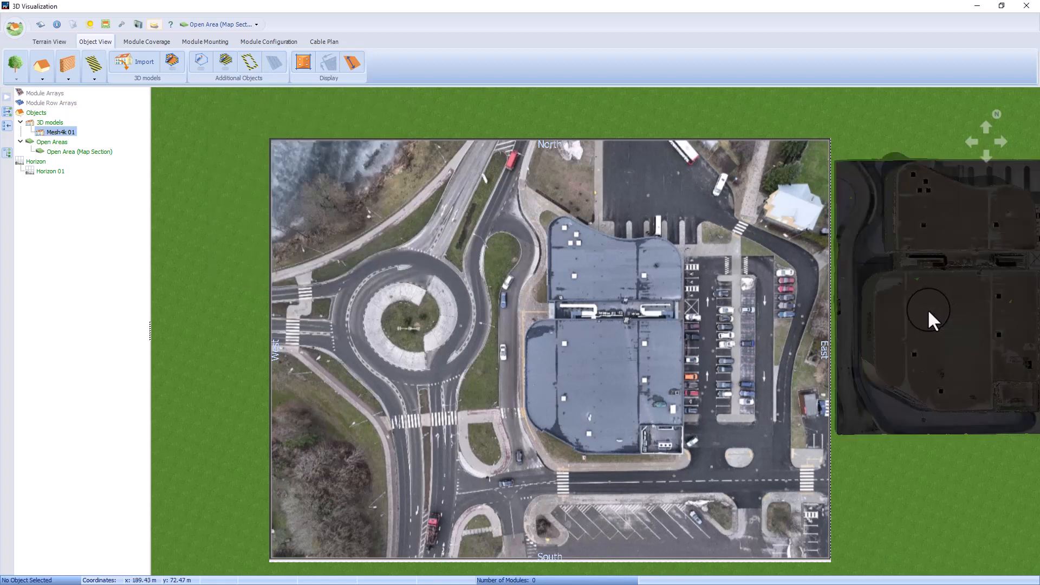
left_click_drag(503, 417, 409, 480)
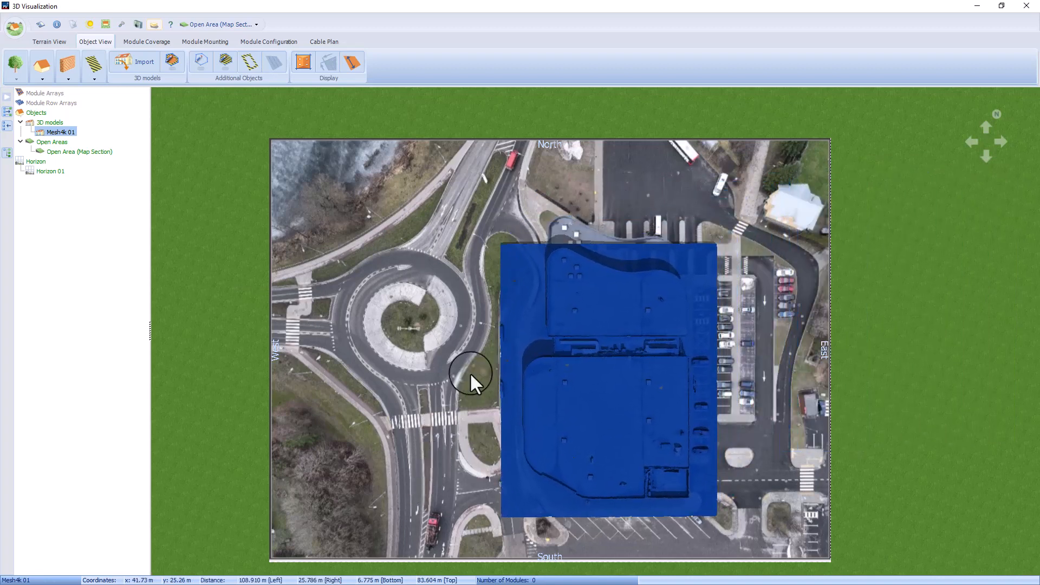
scroll(655, 246, "up", 3)
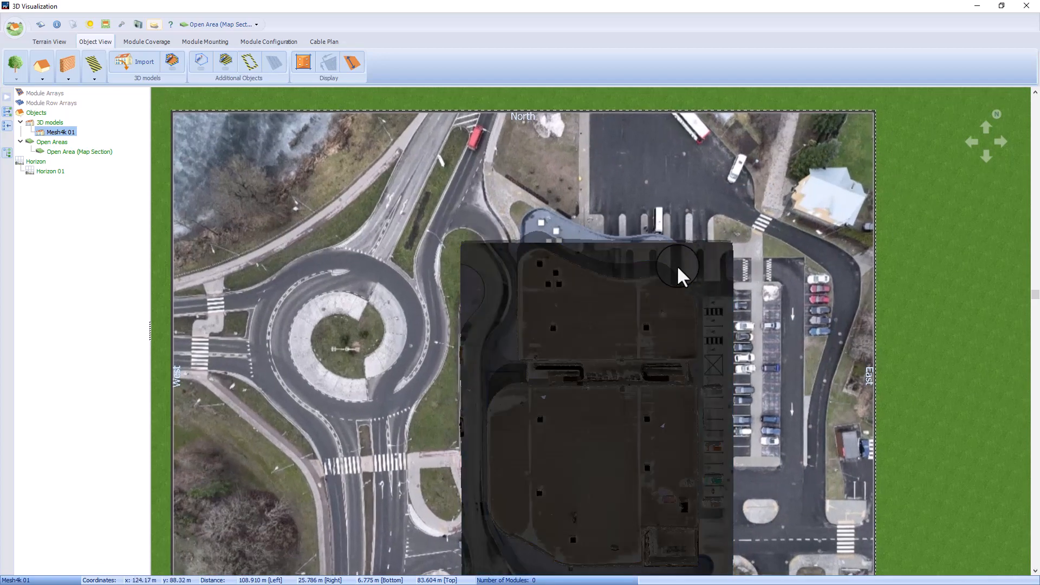
left_click_drag(348, 541, 350, 502)
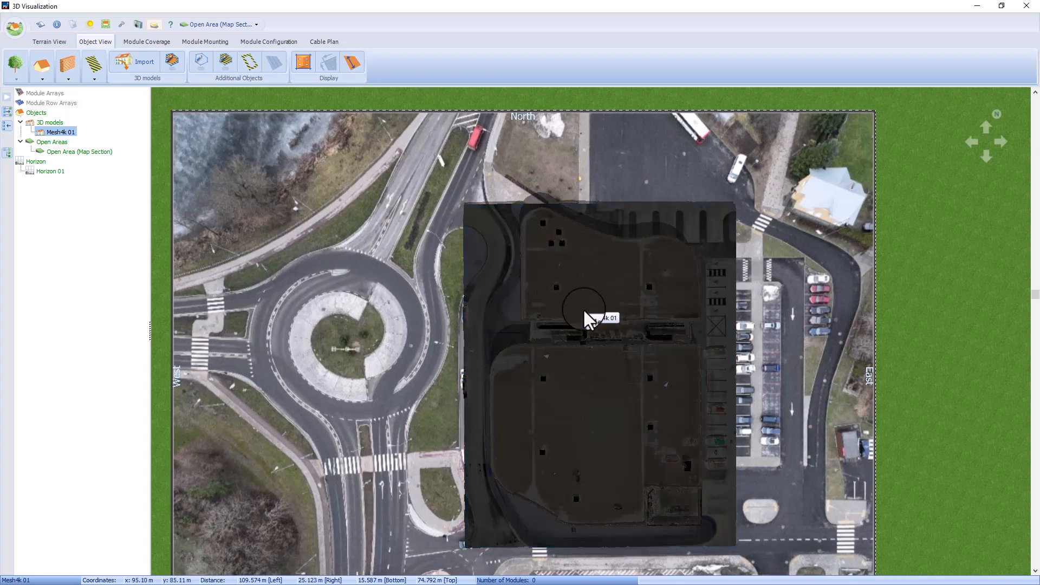
right_click(564, 274)
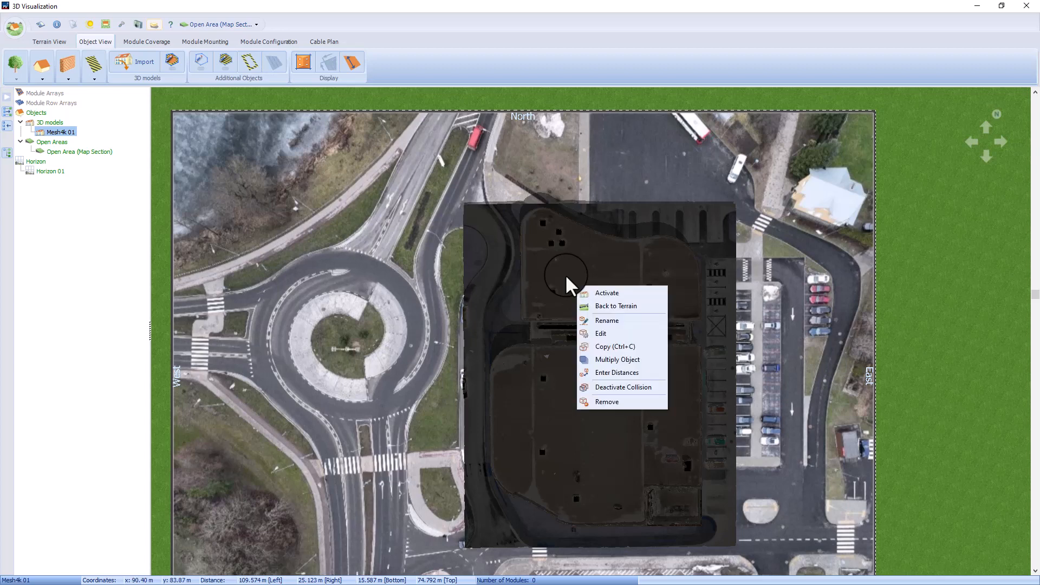
left_click(610, 326)
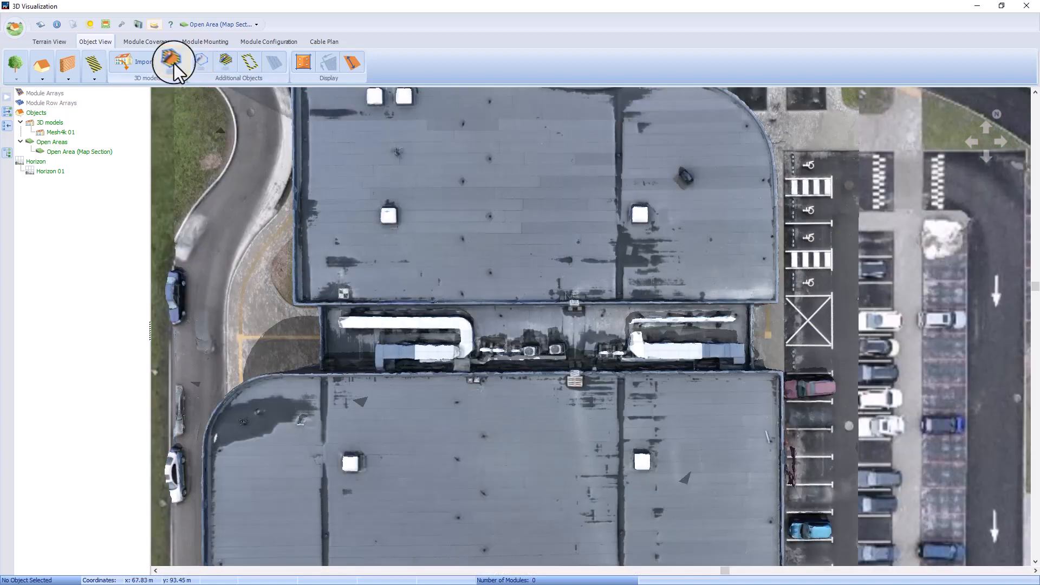
Step: Trace the northern roof as a sketched mounting surface, following its outline from a straight southern edge about 38.3 m long
left_click(173, 62)
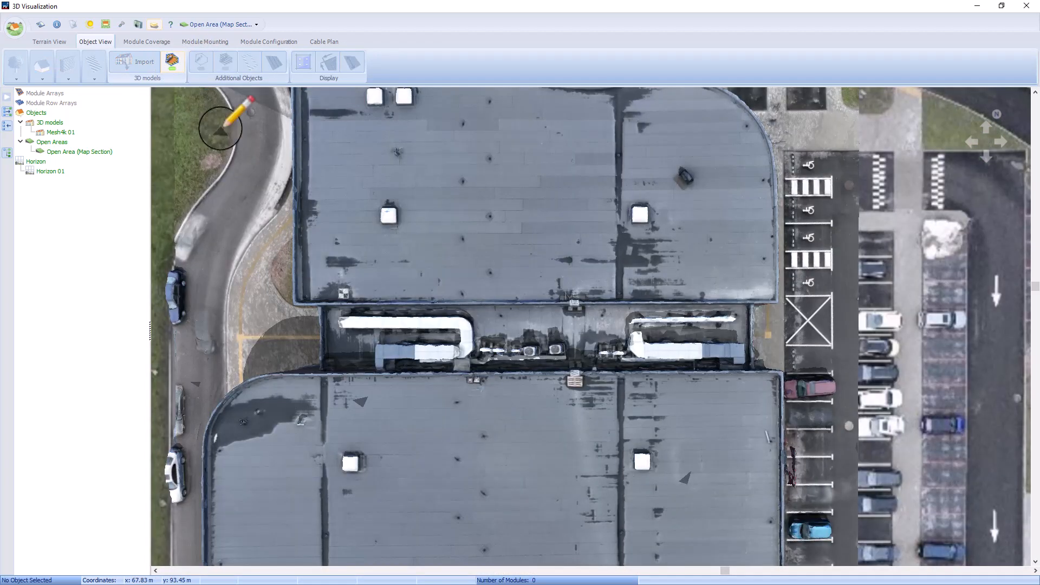
left_click(302, 301)
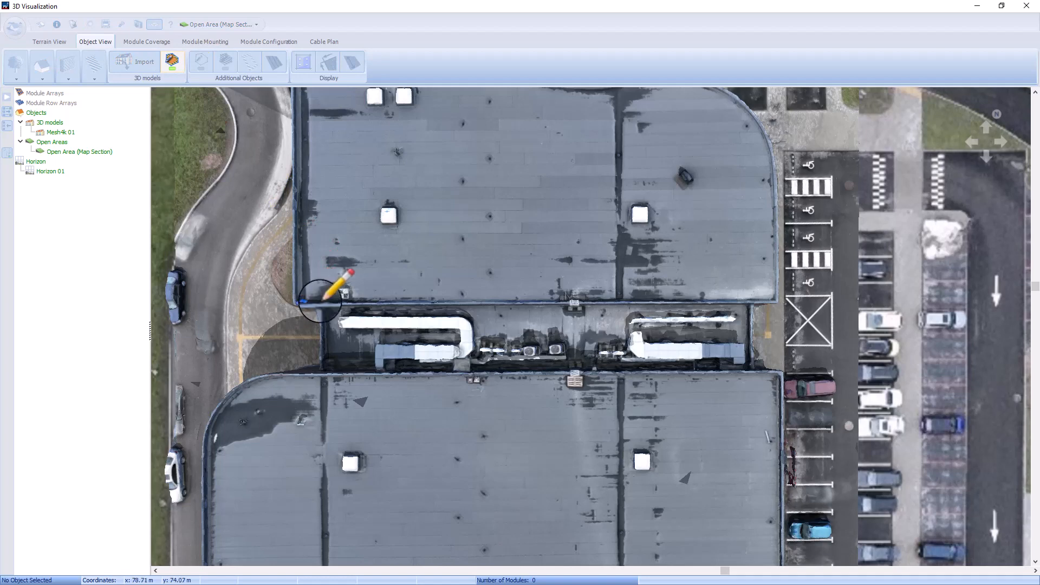
left_click(776, 302)
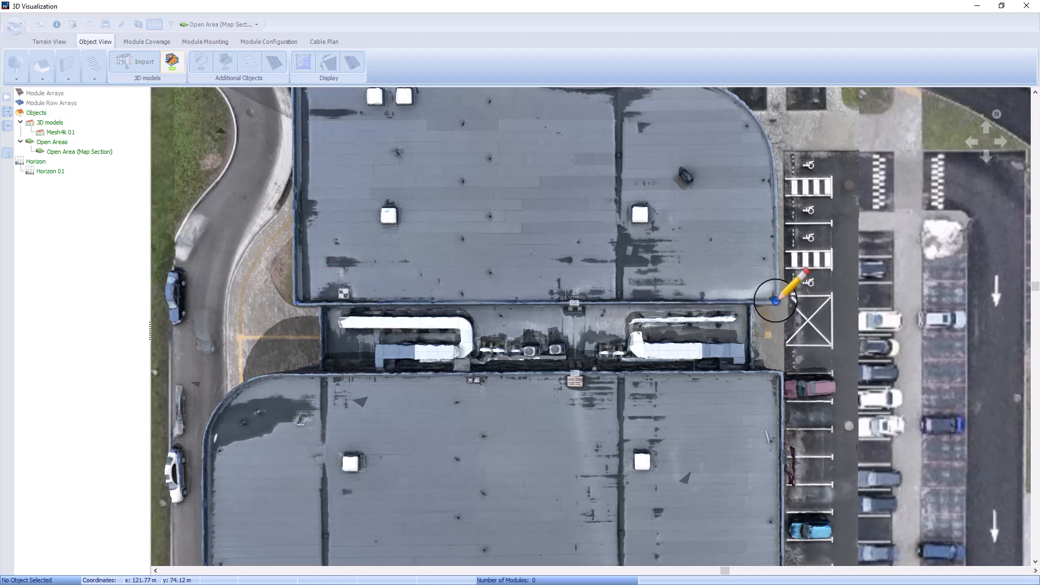
left_click(776, 301)
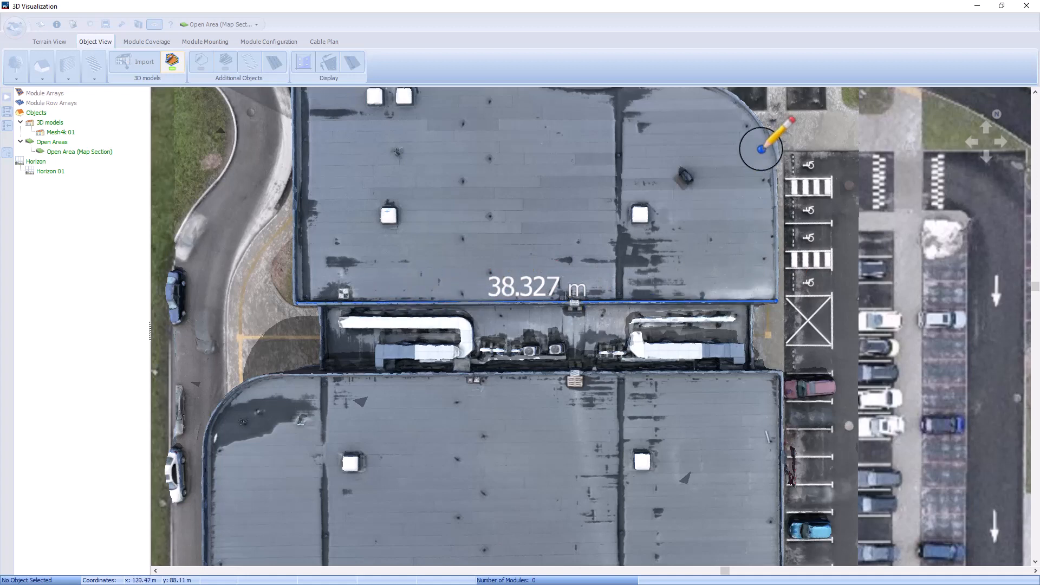
left_click(764, 133)
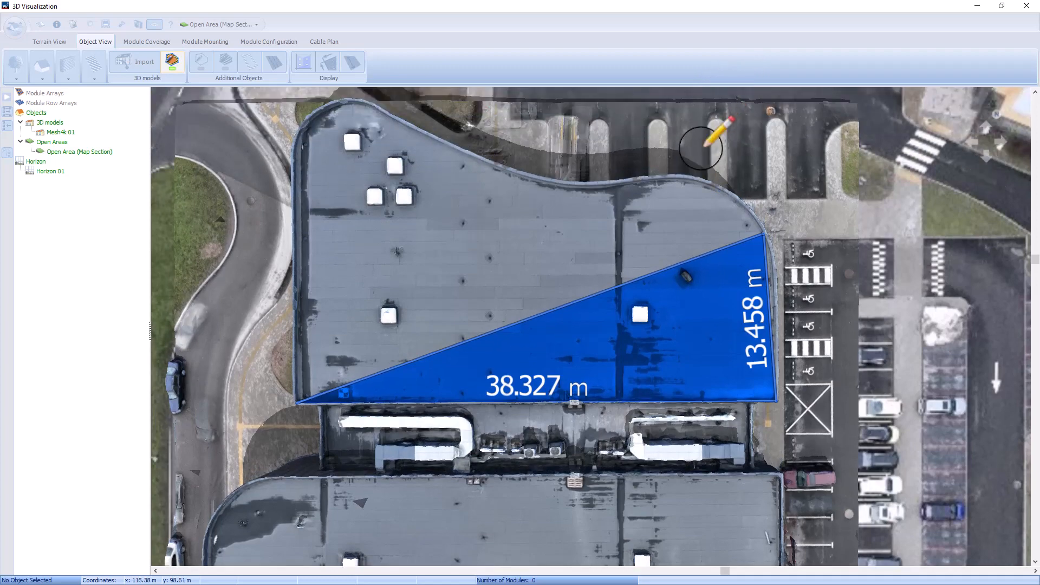
left_click(658, 182)
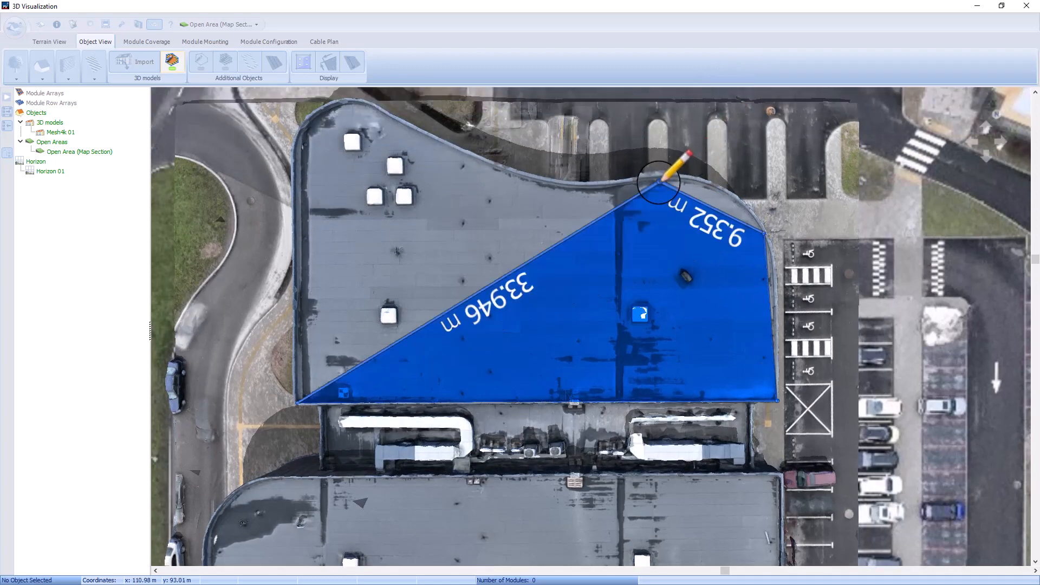
left_click(549, 188)
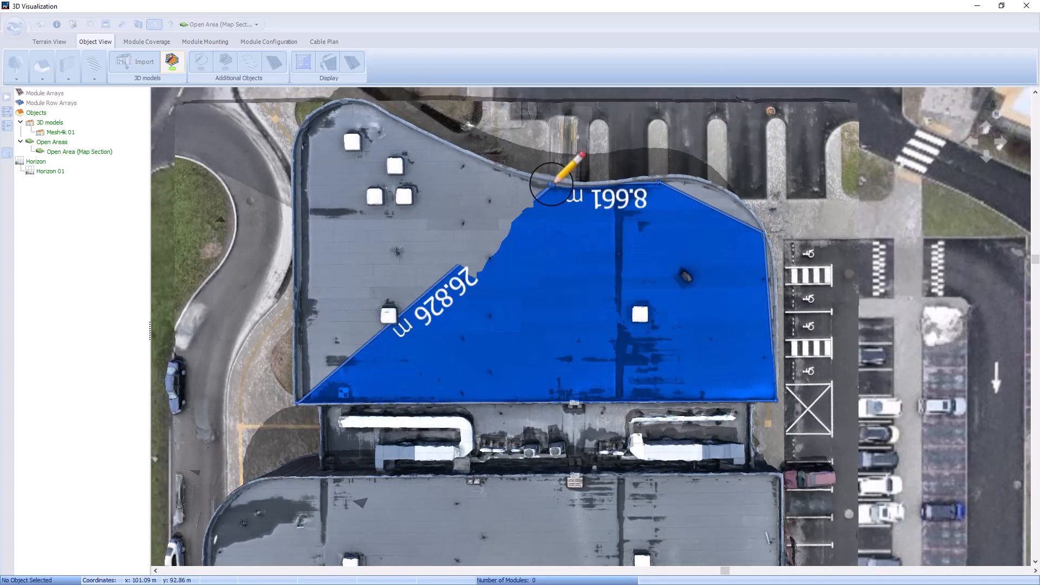
left_click(426, 136)
left_click(349, 103)
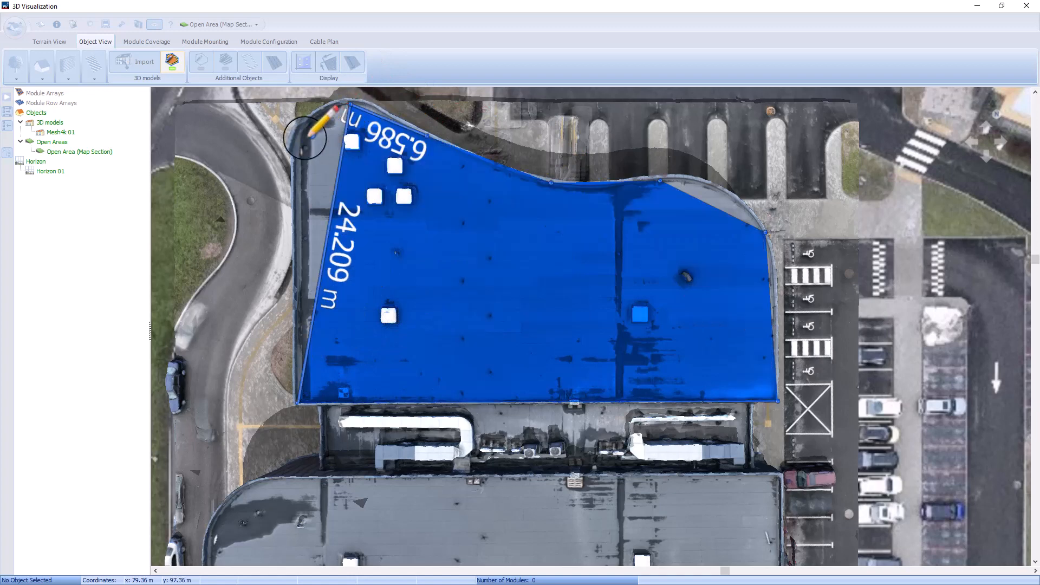
left_click(297, 161)
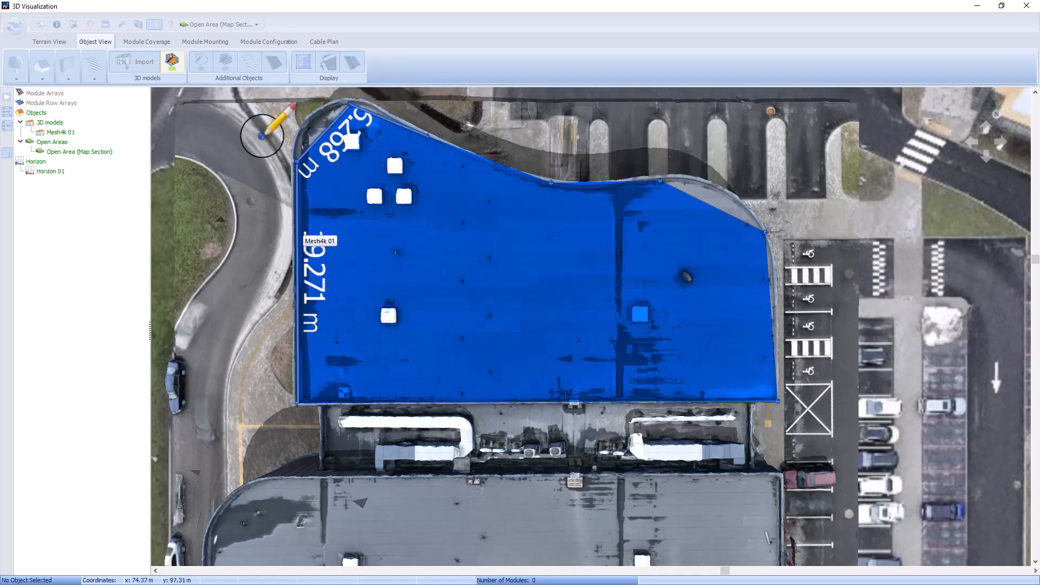
right_click(283, 139)
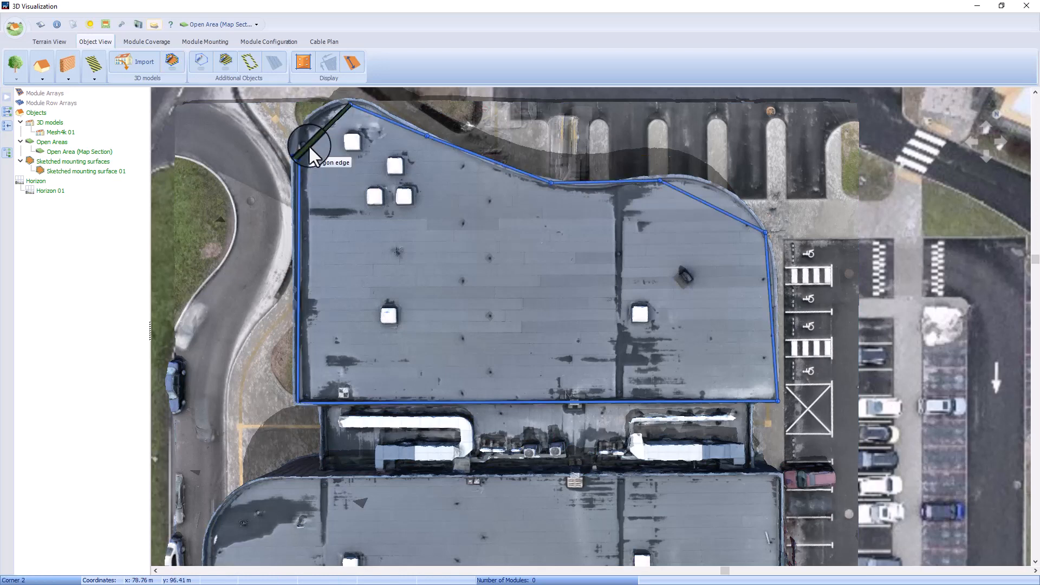
Step: Insert a point on the mounting surface's northwest edge and move it outward towards the roof's rounded corner
right_click(311, 143)
left_click(338, 177)
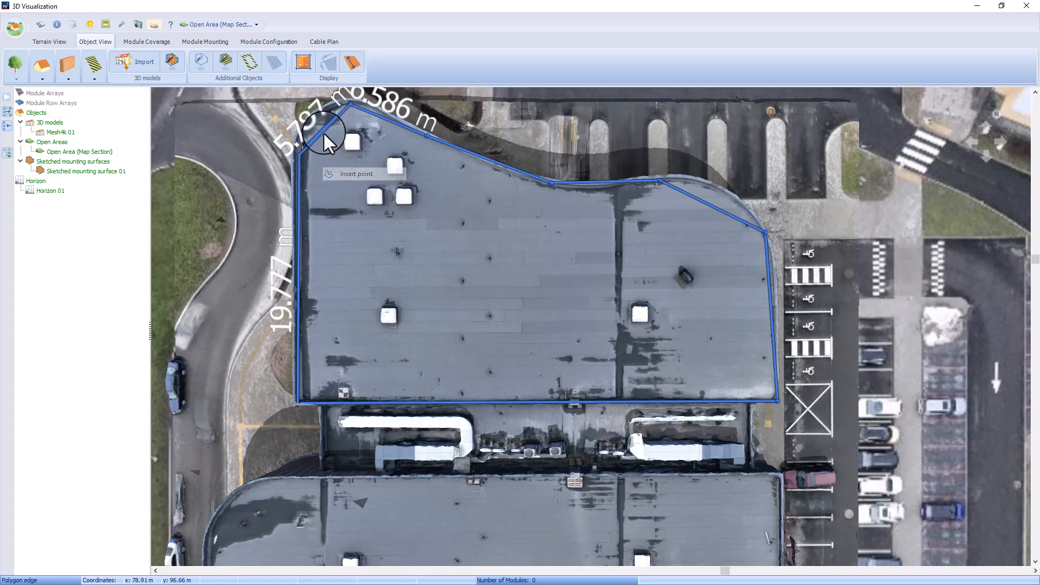
left_click_drag(311, 140, 313, 120)
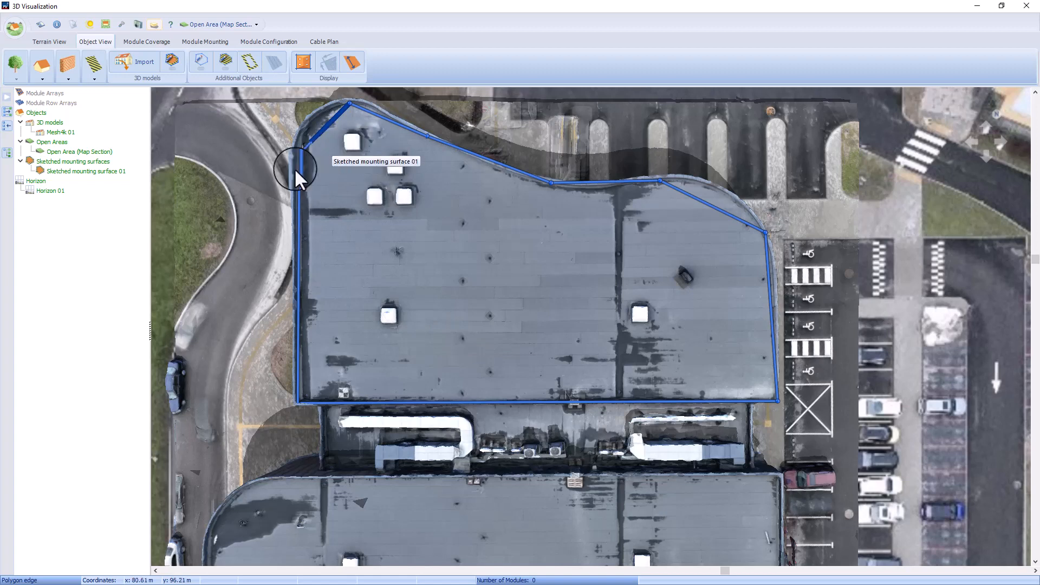
Step: Make the sketched mounting surface the active surface and set its height to 0.200 m
double_click(89, 171)
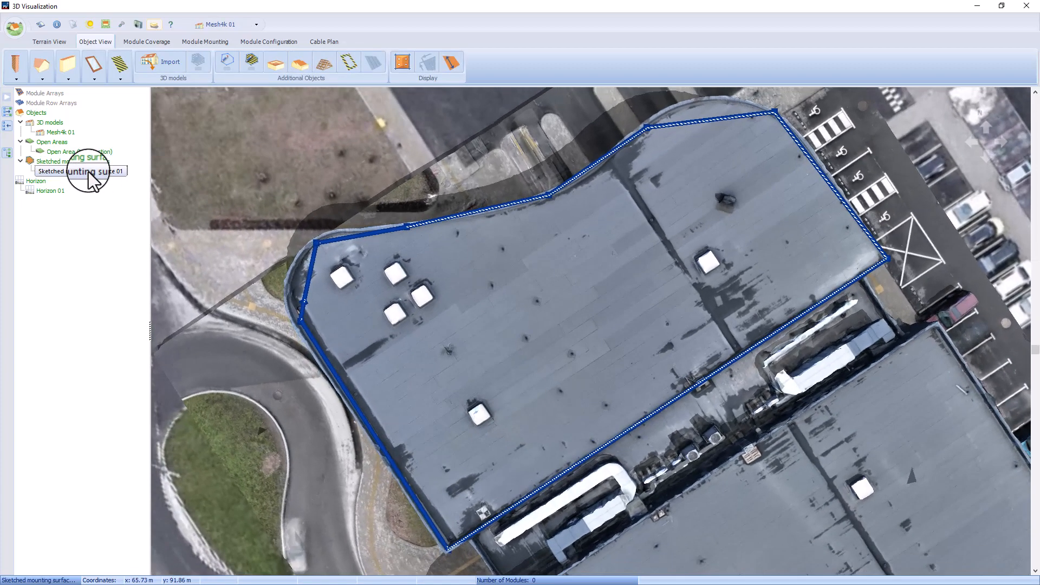
right_click(89, 171)
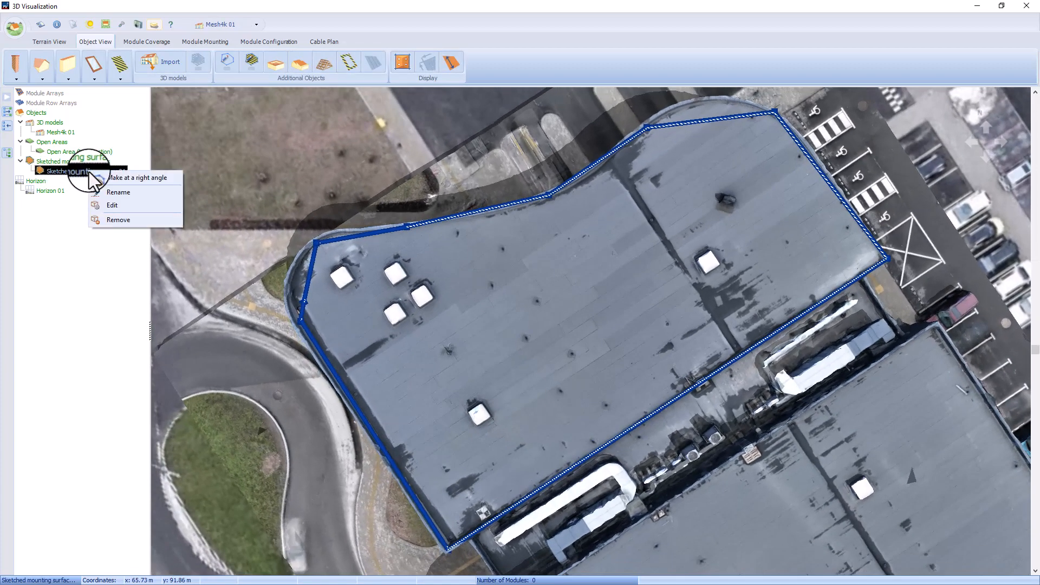
left_click(127, 206)
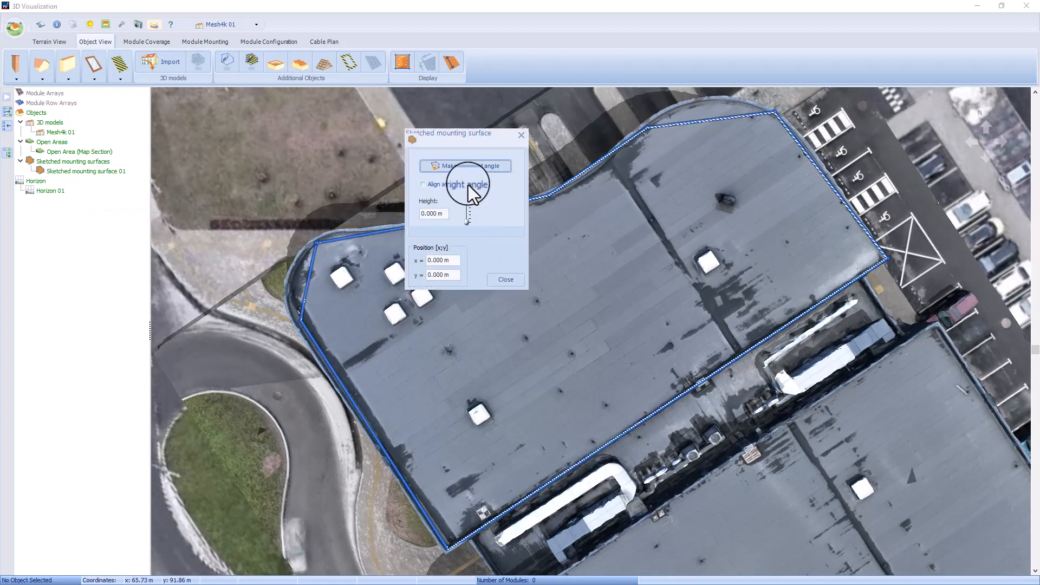
mouse_move(468, 140)
left_mouse_down()
mouse_move(260, 144)
mouse_move(204, 133)
left_mouse_up()
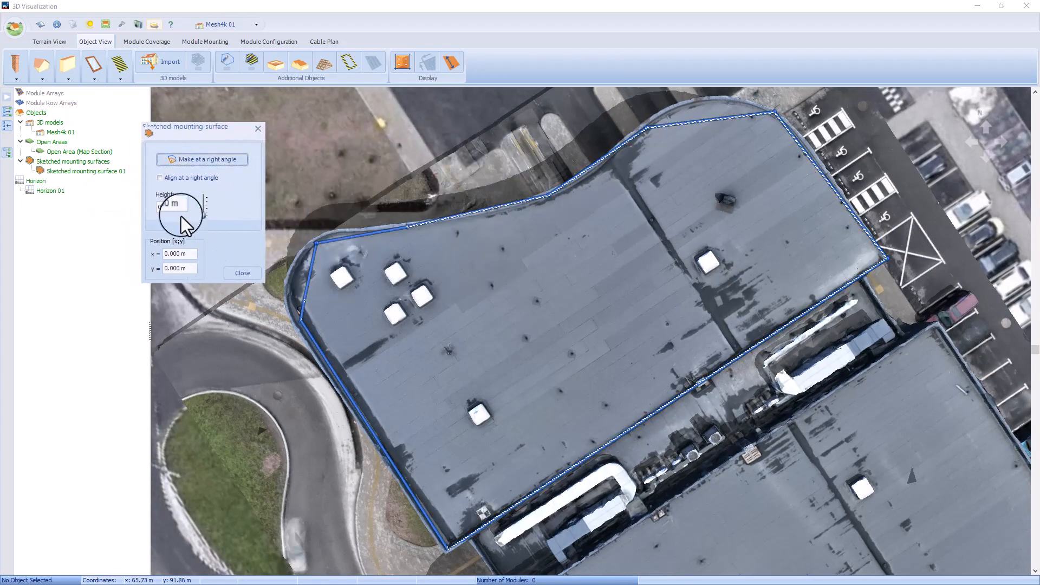
left_click_drag(205, 215, 204, 214)
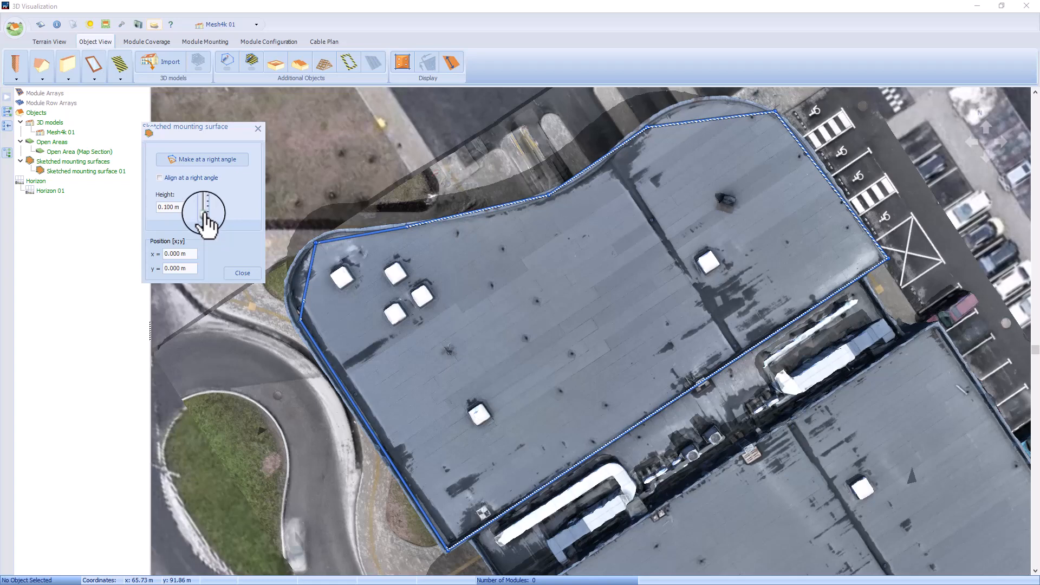
left_click_drag(205, 215, 204, 213)
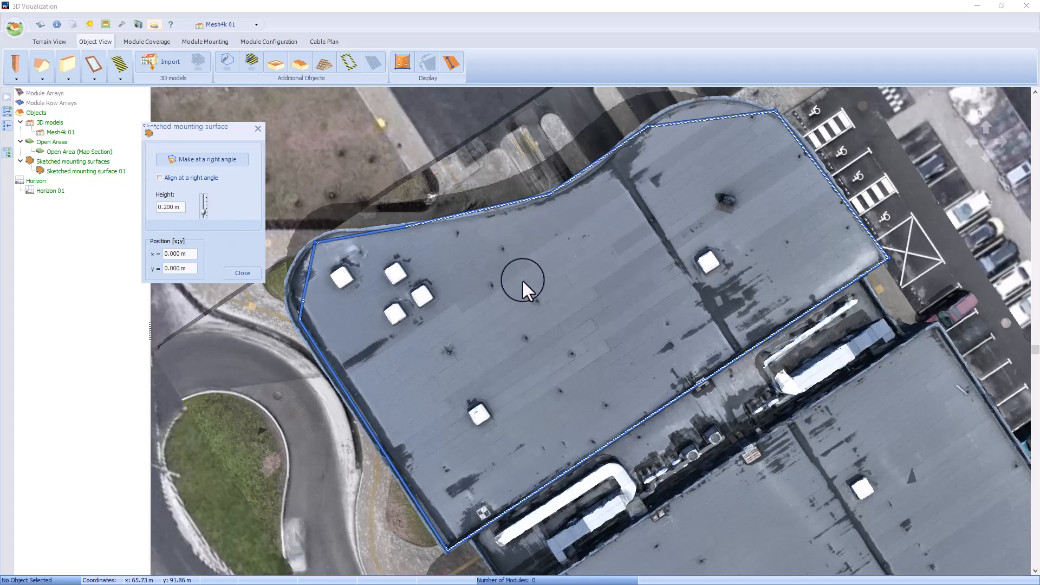
left_click(242, 276)
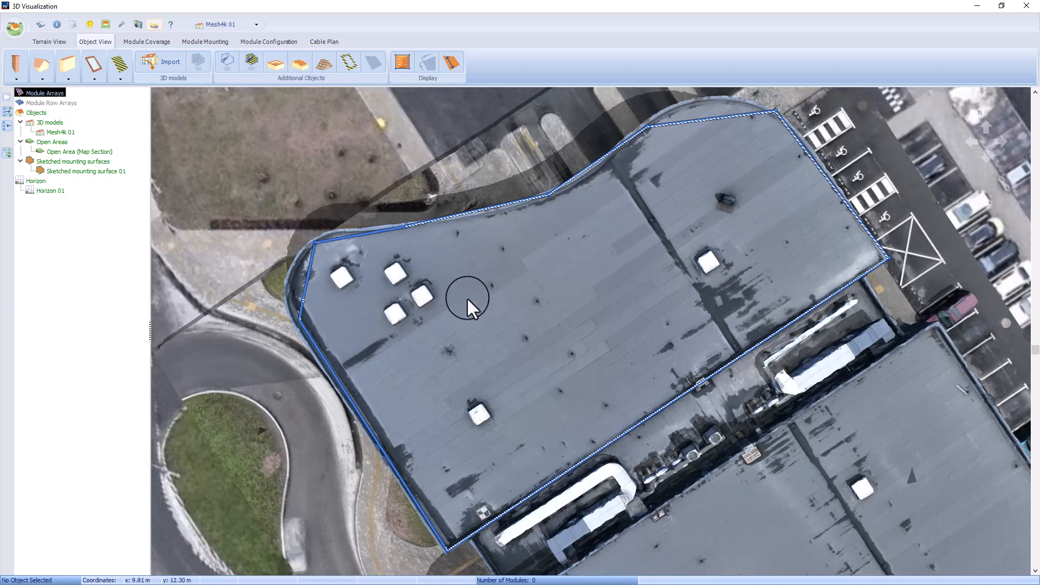
Step: Draw a five-sided barred area around the four skylights at the roof's western end, with edges about 5.0 to 6.8 m long
left_click(252, 61)
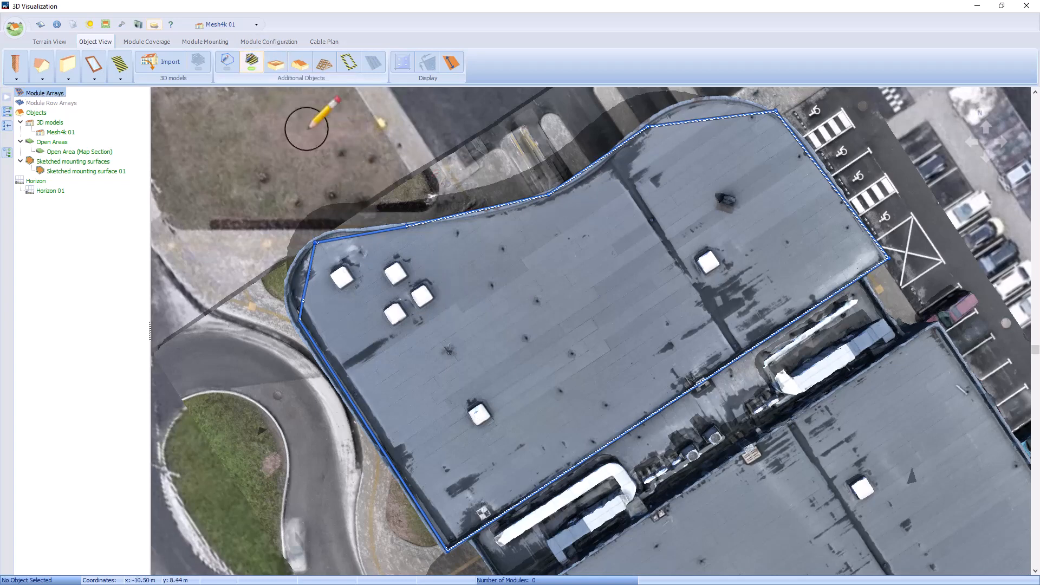
left_click(408, 252)
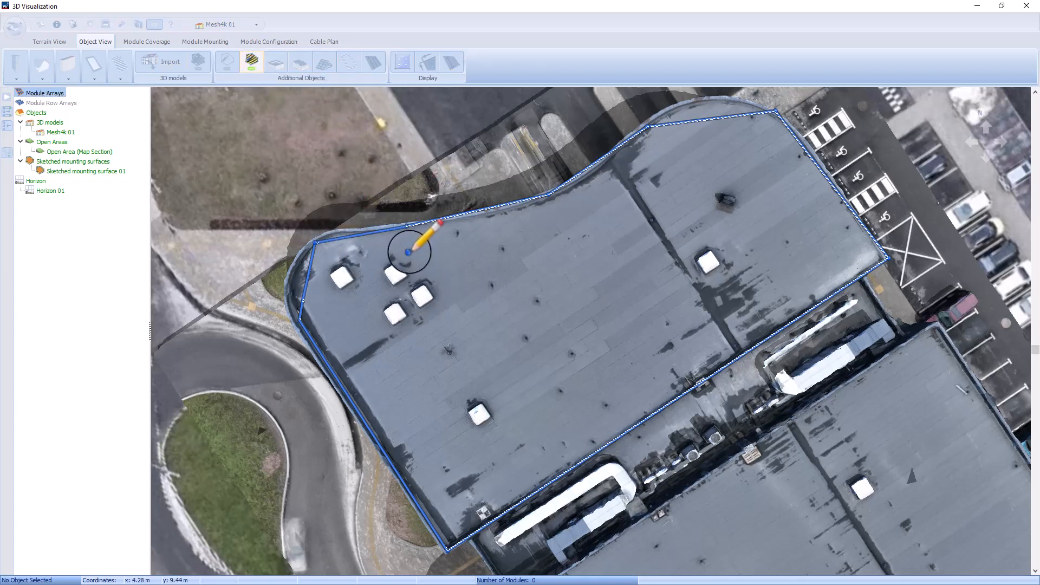
left_click(373, 341)
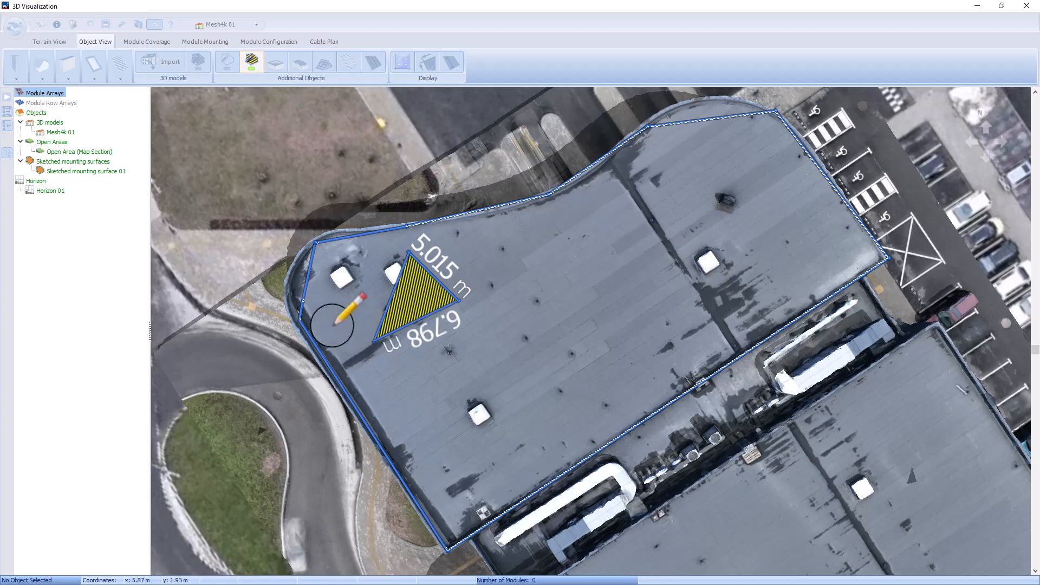
left_click(332, 327)
left_click(323, 258)
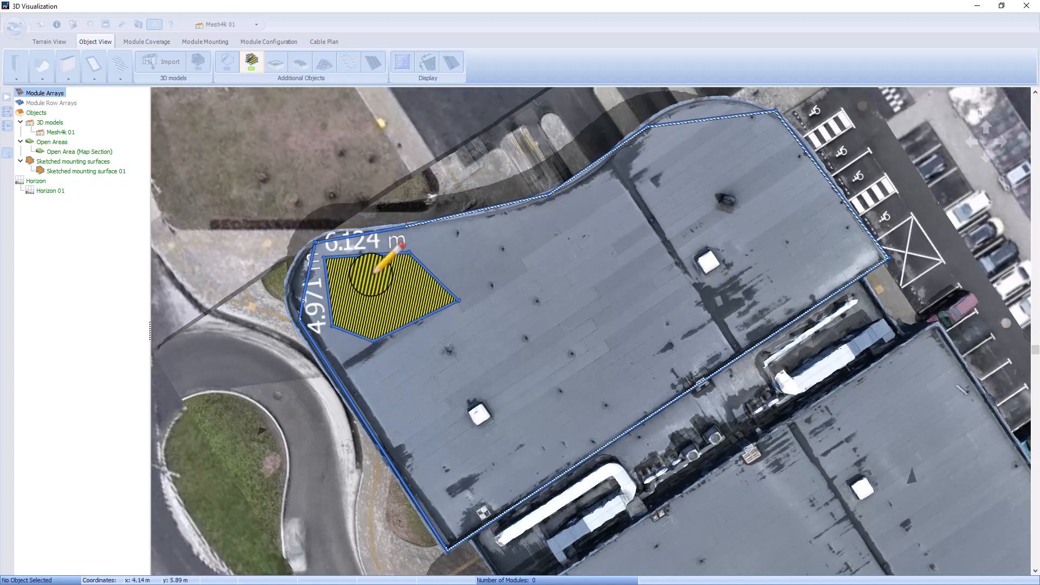
right_click(439, 294)
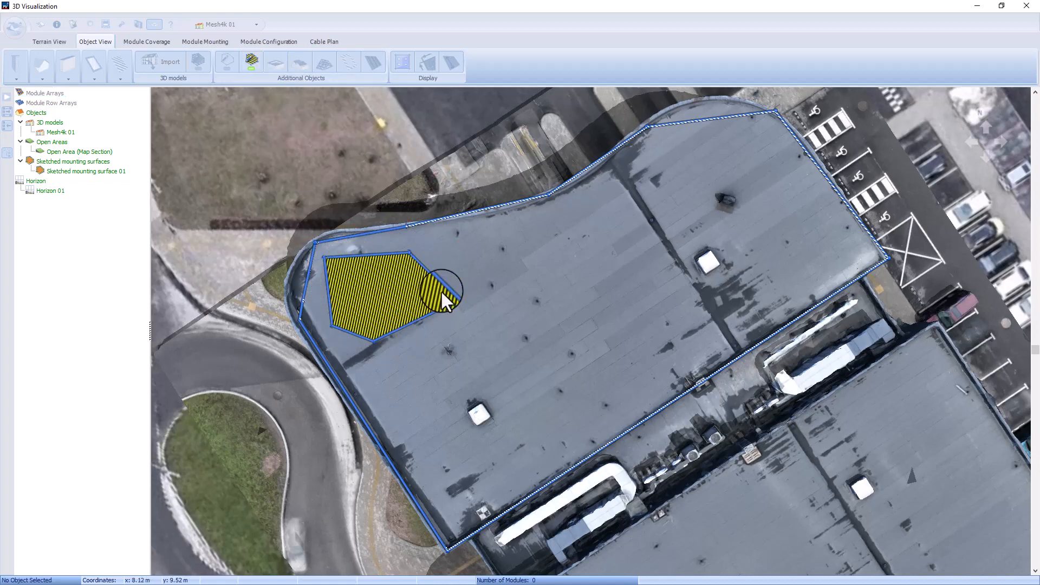
Step: Draw a four-sided barred area around the single skylight near the roof's southwest corner, with one edge about 3.7 m long
left_click(250, 61)
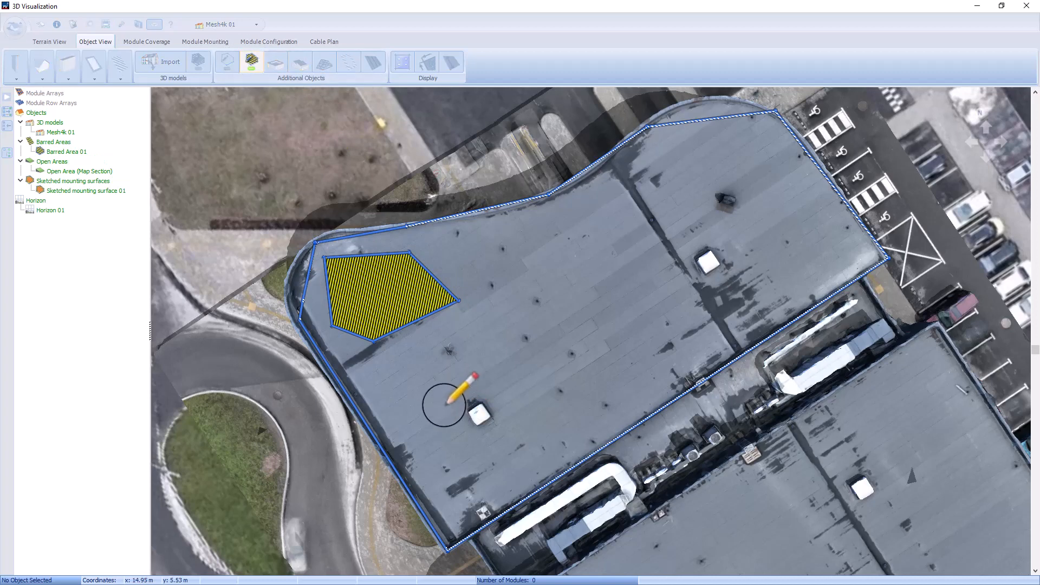
left_click(444, 405)
left_click(520, 423)
left_click(469, 434)
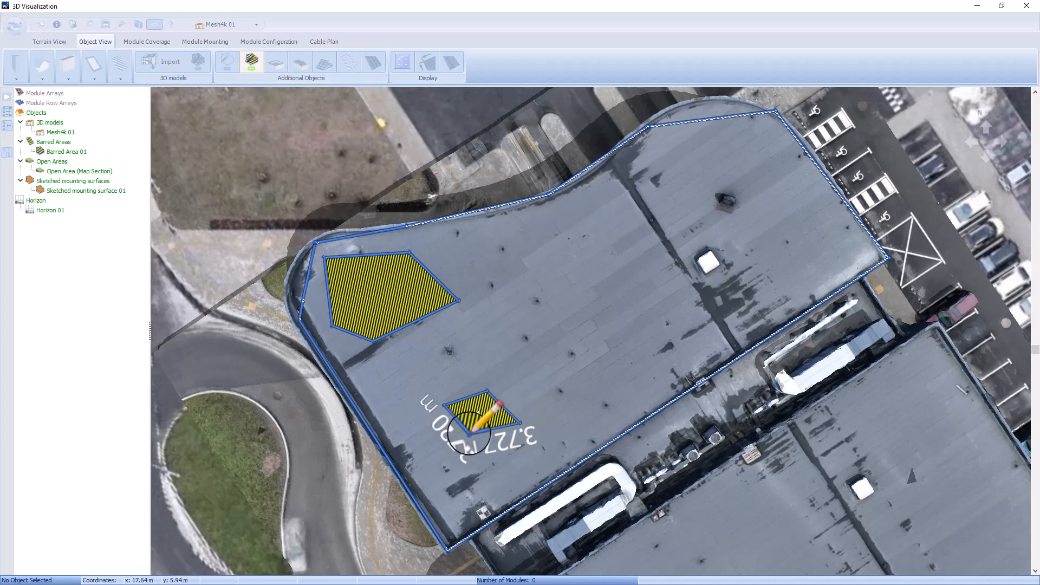
right_click(456, 381)
Step: Draw a four-sided barred area around the skylight in the roof's eastern part, with its first edge about 2.1 m long
left_click(250, 61)
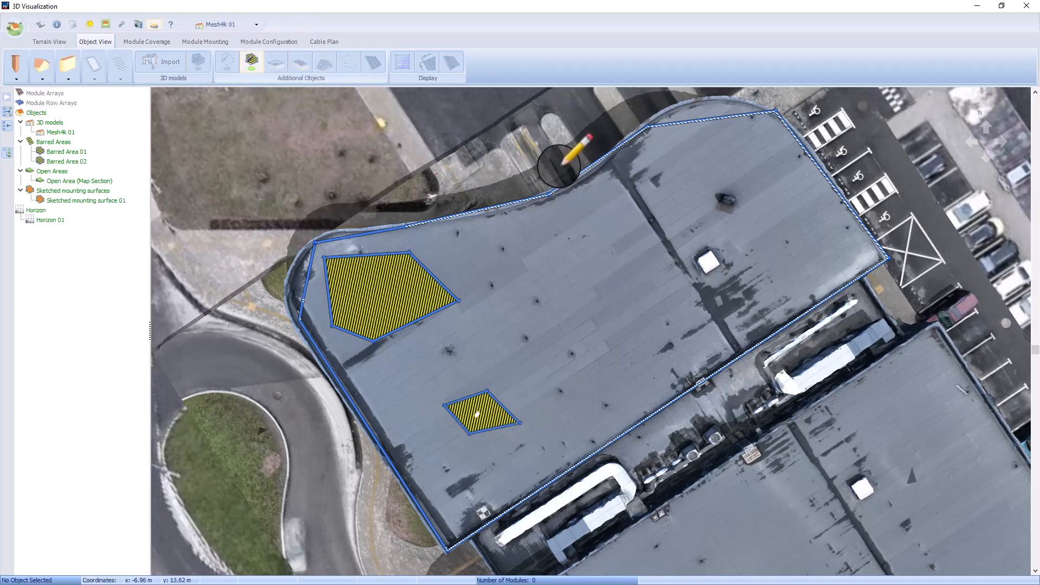
left_click(708, 245)
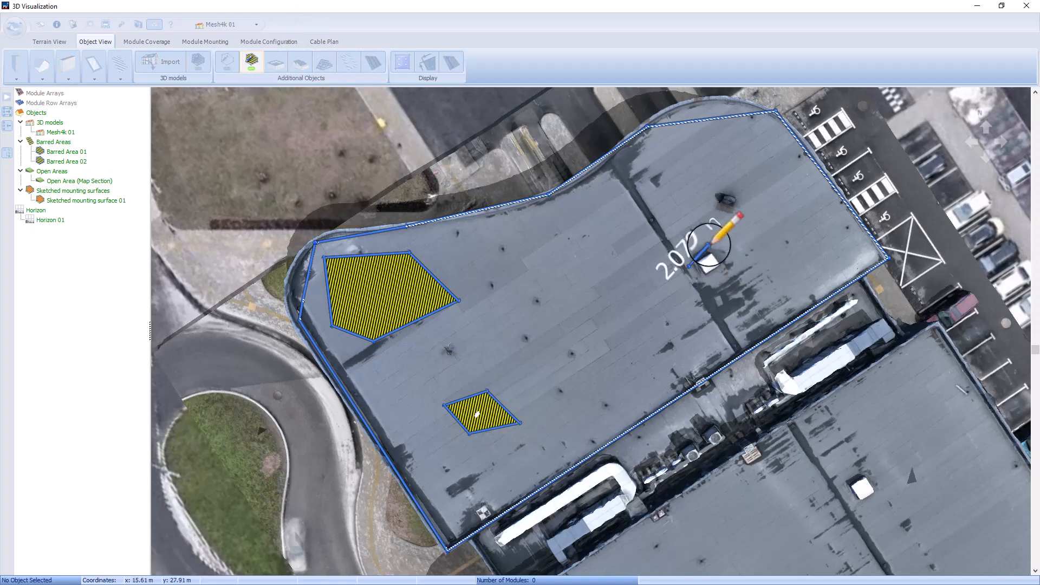
left_click(737, 272)
left_click(710, 287)
left_click(692, 265)
right_click(702, 279)
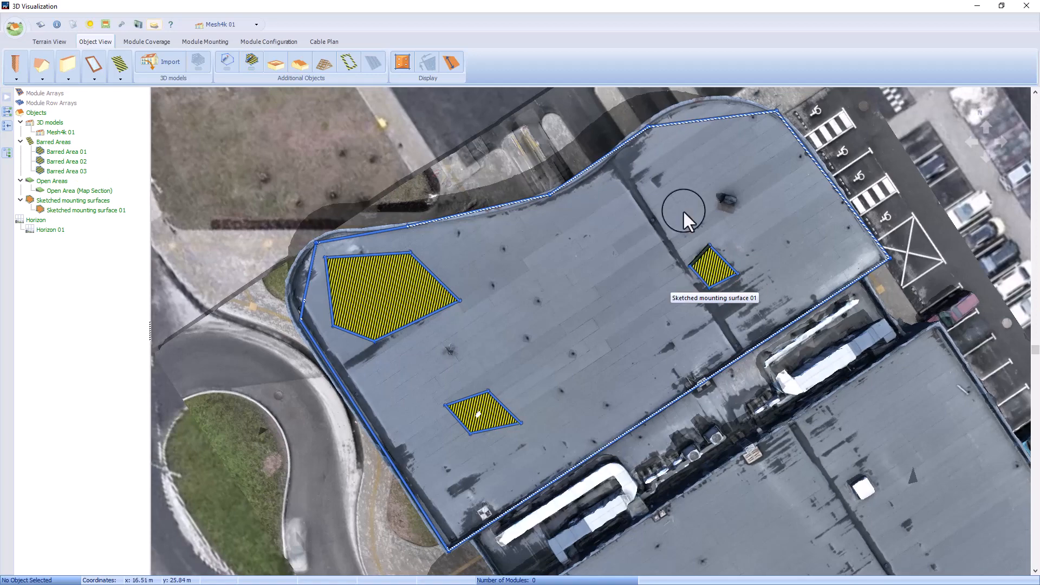
Step: Apply the Standard Values Mounted System edge distances of 1.200 m to all sides of the mounting surface
left_click(349, 61)
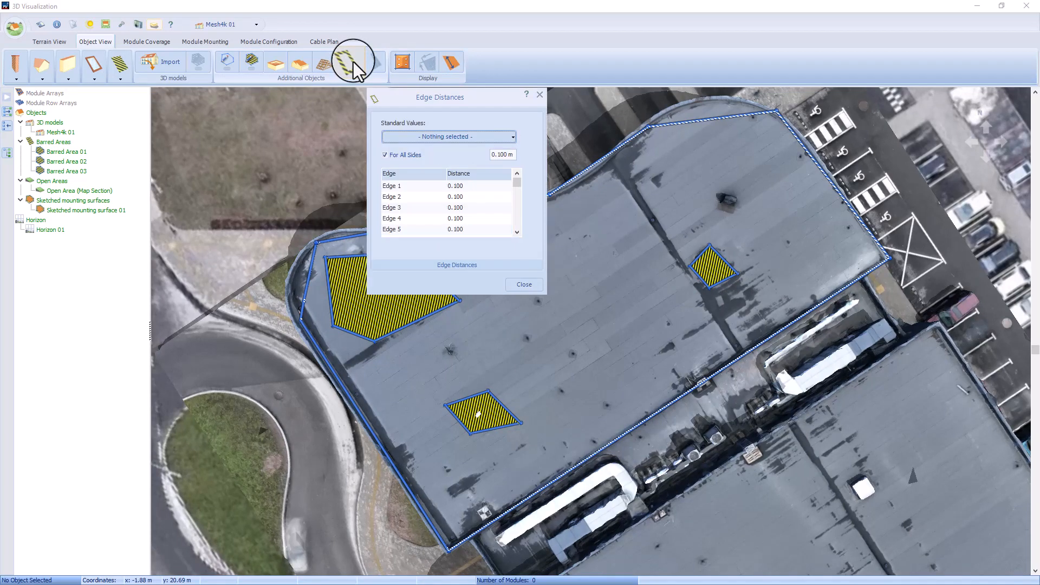
left_click(503, 138)
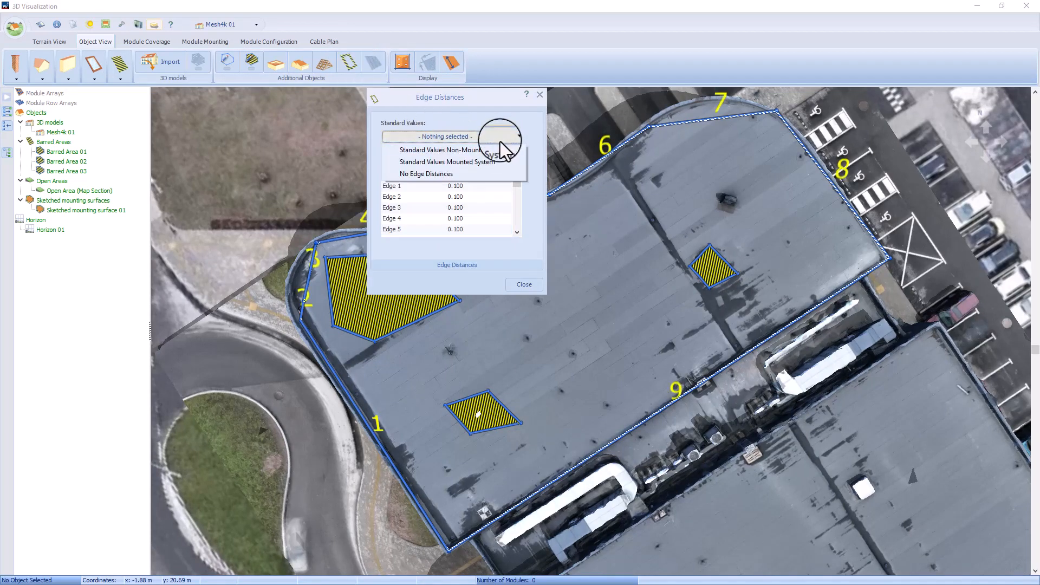
left_click(498, 161)
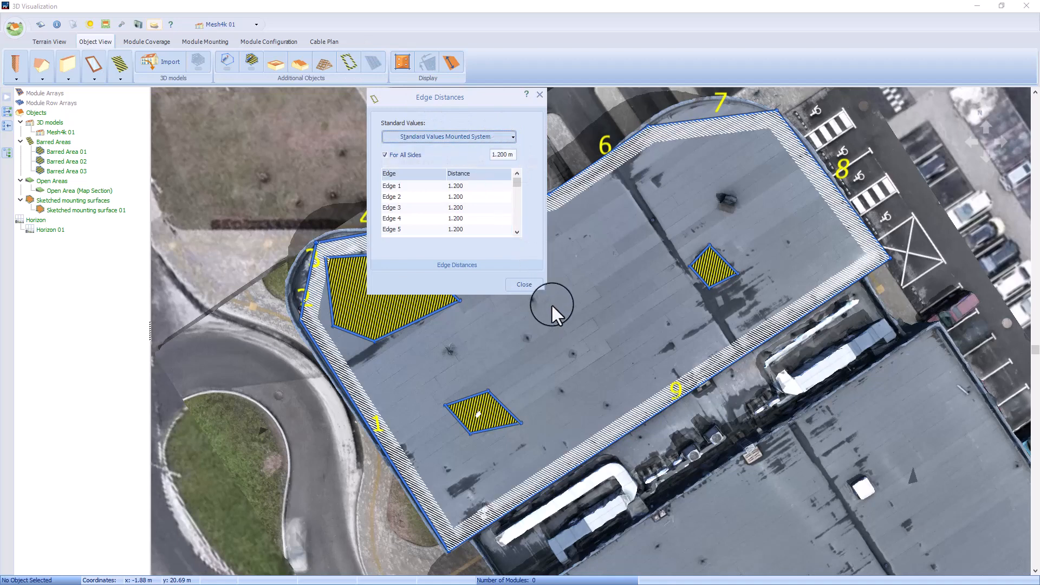
left_click(524, 284)
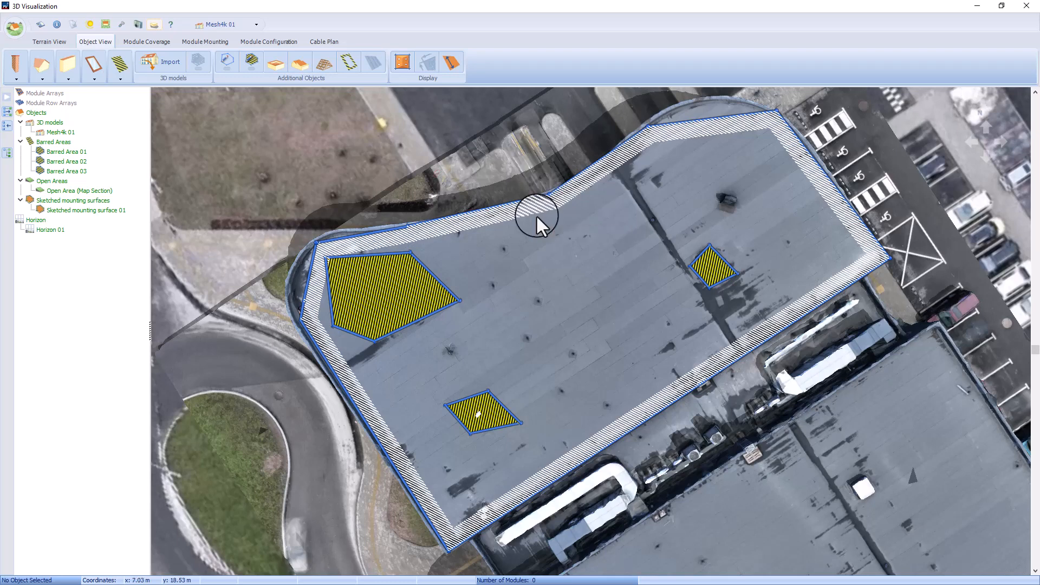
Step: Create a new PV*SOL East/west Tilt assembly system with the Example 200 Wp polycrystalline module for the roof
left_click(203, 42)
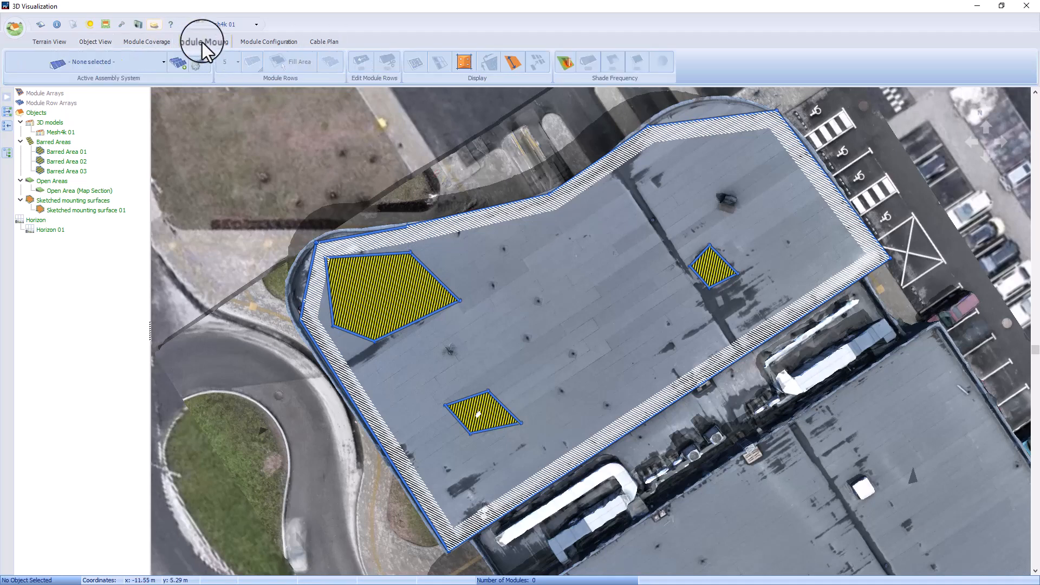
left_click(154, 64)
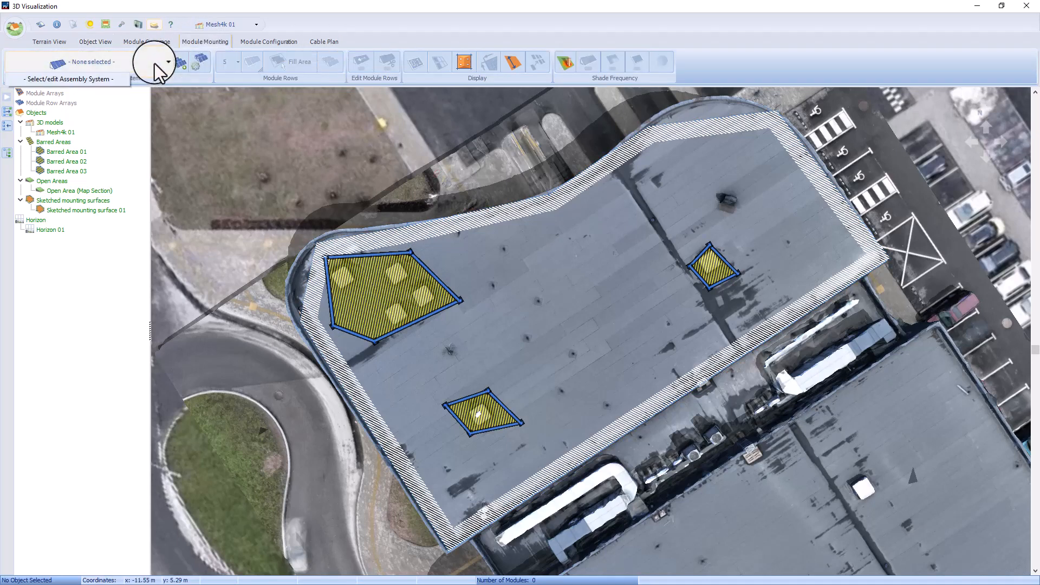
left_click(100, 80)
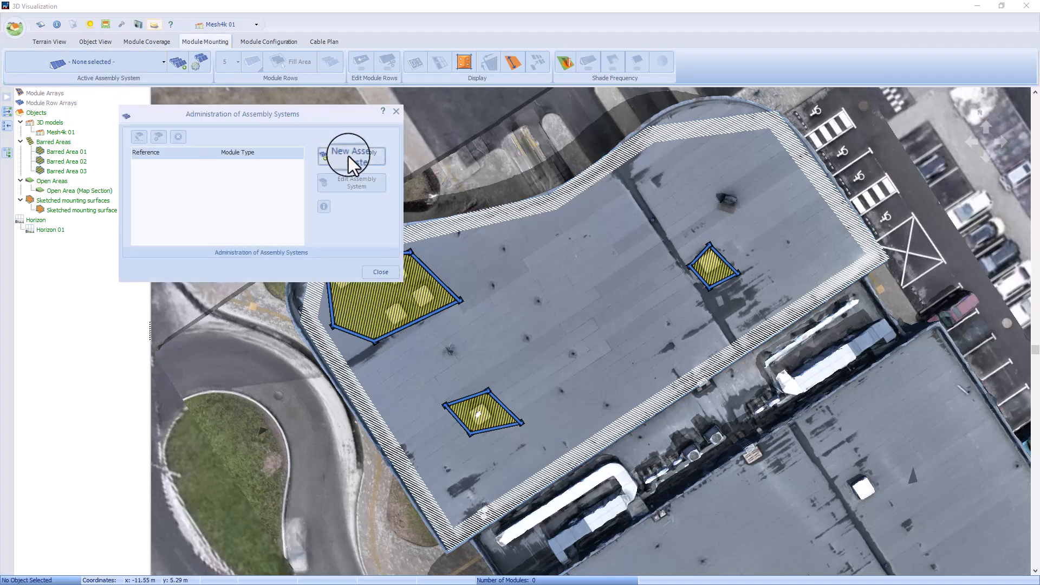
left_click(349, 157)
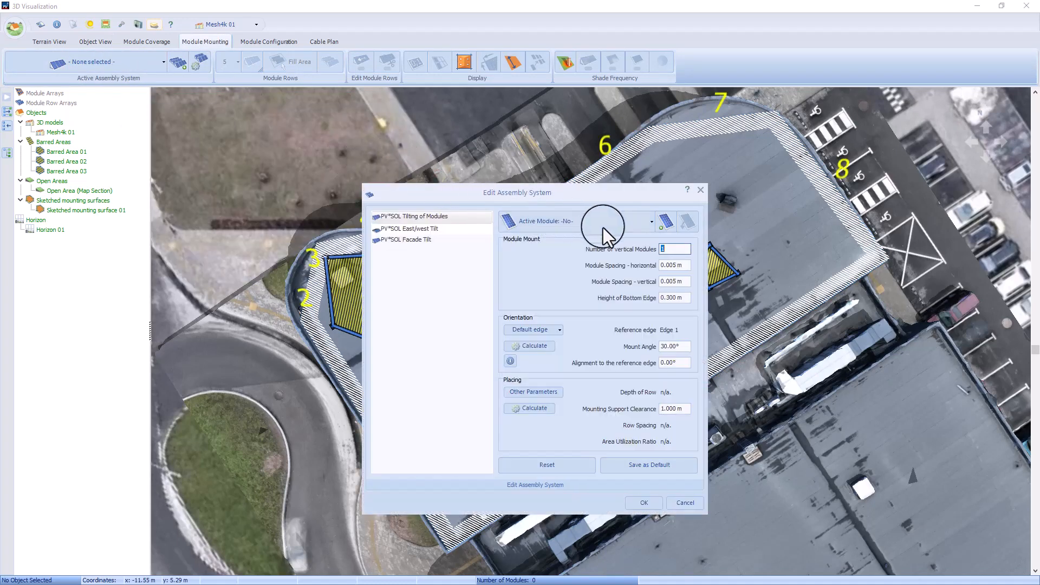
left_click(388, 230)
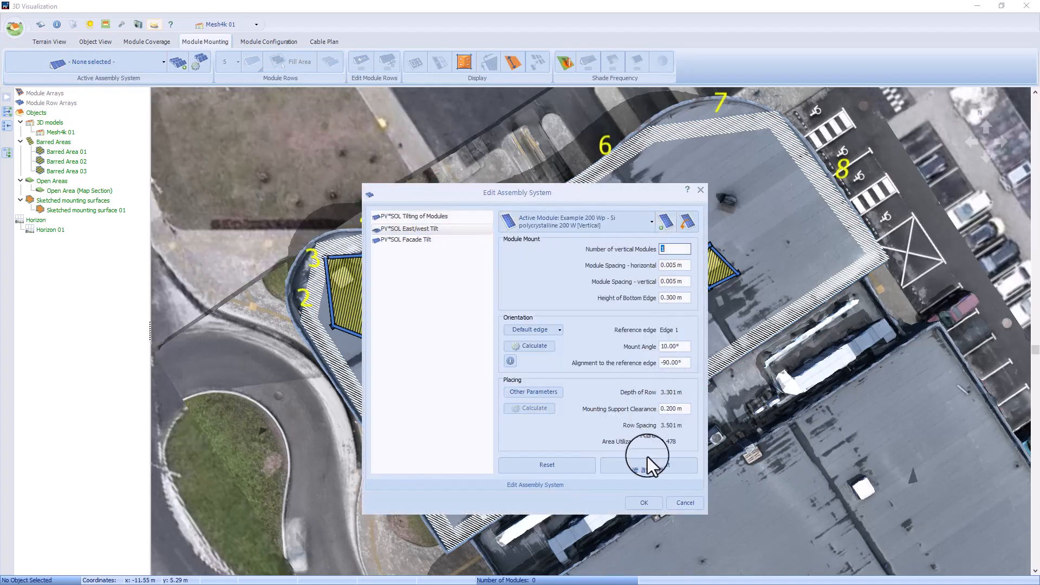
left_click(652, 503)
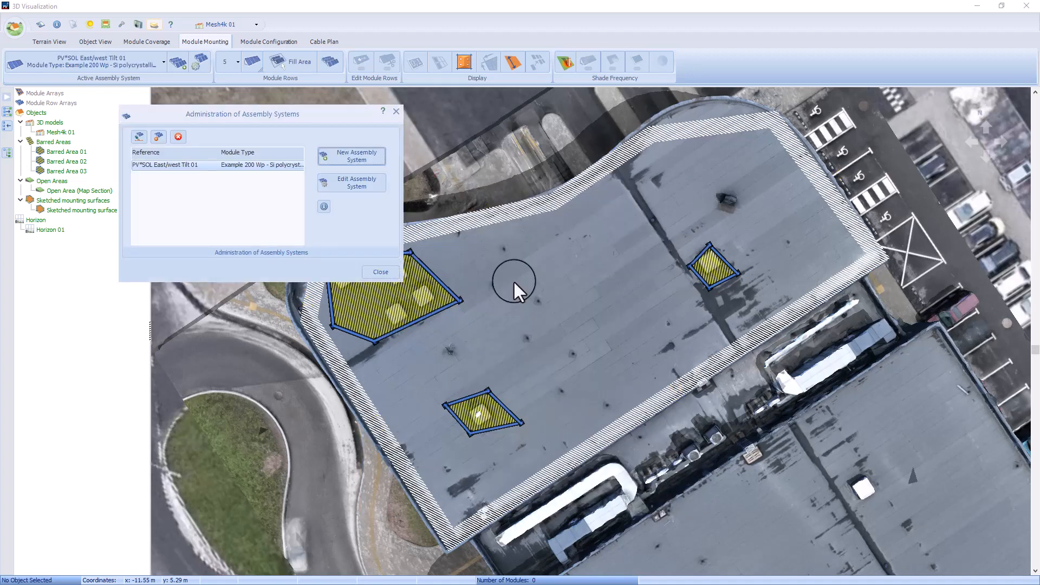
left_click(381, 277)
Step: Fill the roof's mounting surface with the maximum number of module rows, keeping the 0.200 m mounting support clearance
left_click(330, 60)
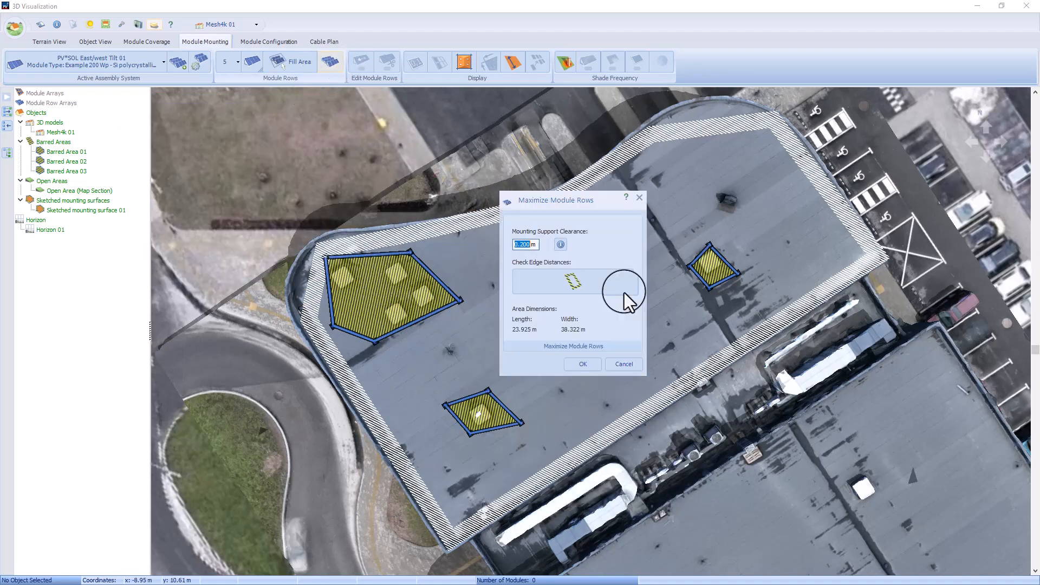
left_click(585, 362)
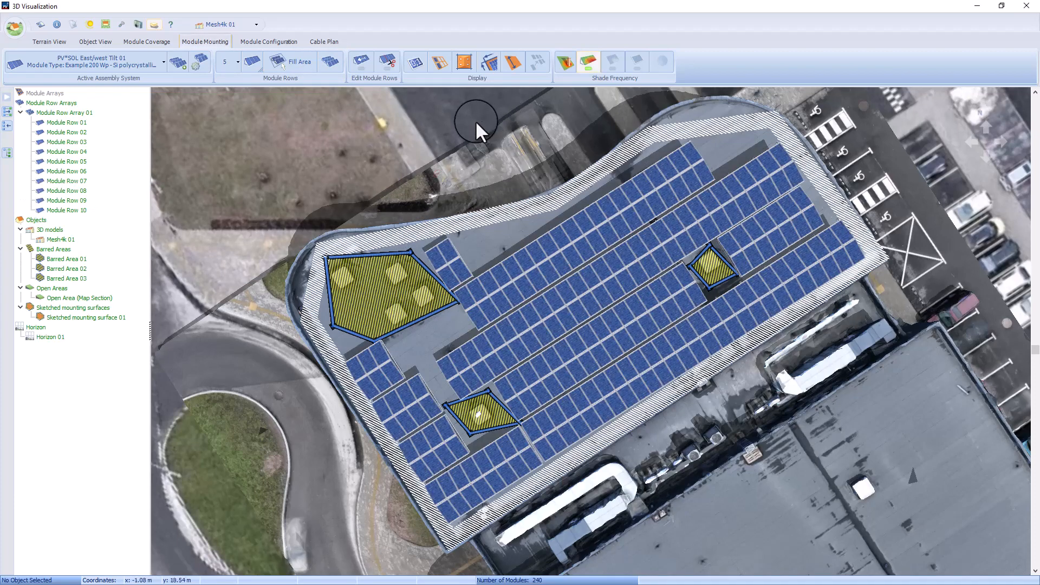
Step: Switch to the terrain view and examine the module-covered roof within the whole site
scroll(475, 121, "down", 2)
left_click(37, 43)
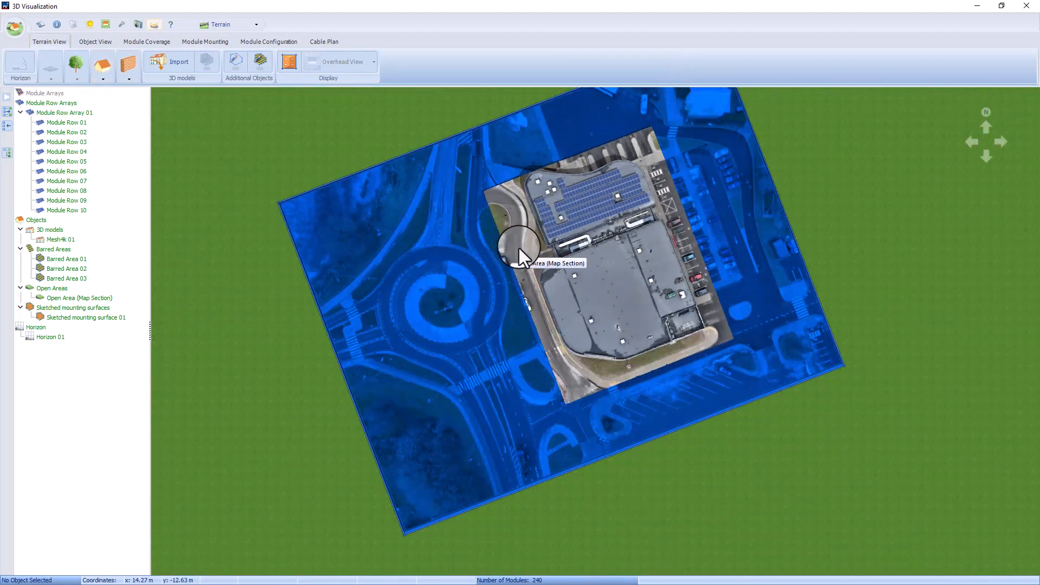
scroll(556, 215, "up", 1)
scroll(559, 207, "up", 1)
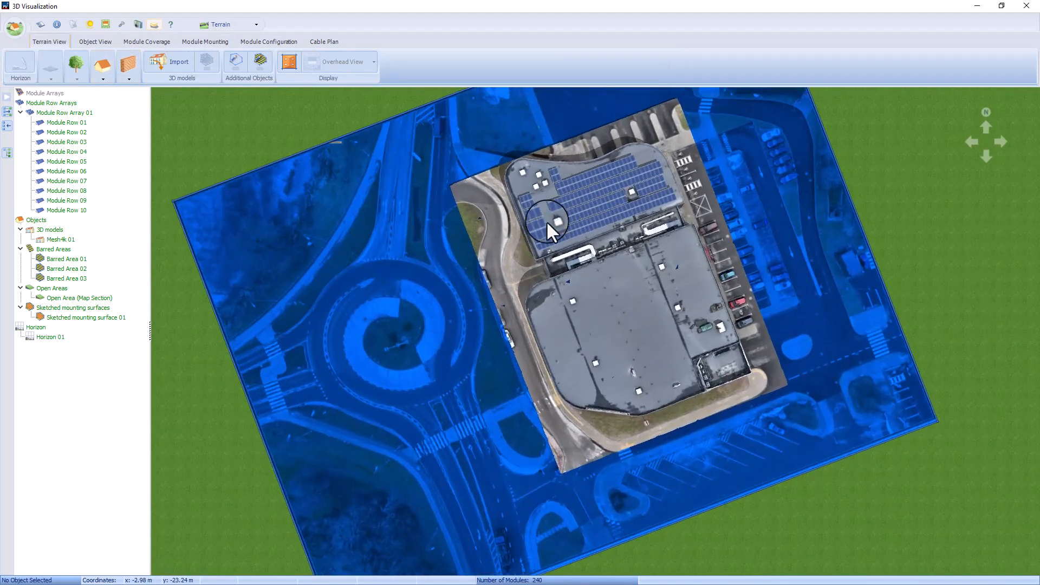
right_click(339, 194)
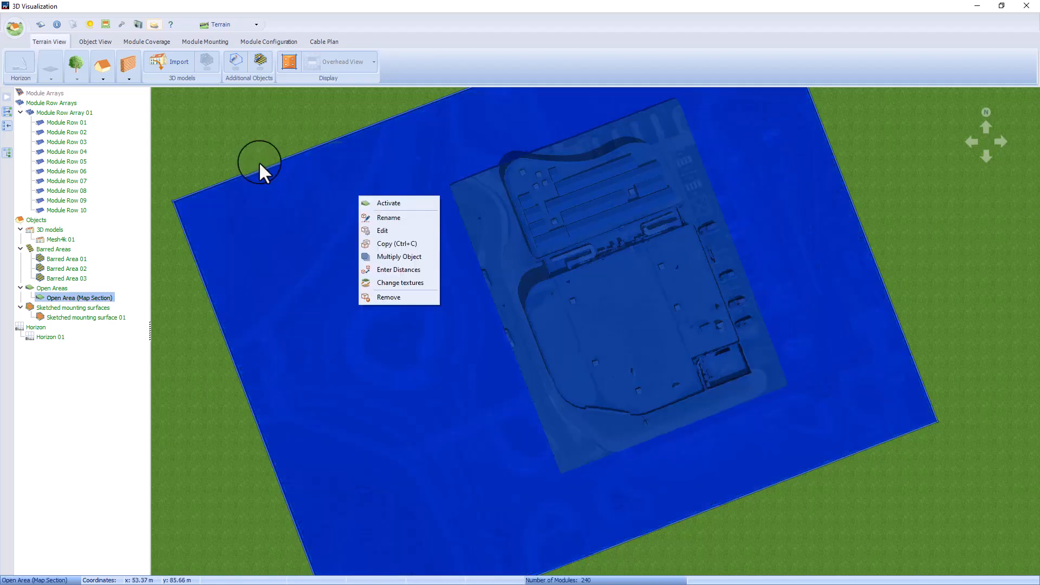
Step: Calculate the shade frequency for the module row array on the roof and check the values on the modules
left_click(38, 111)
left_click(563, 58)
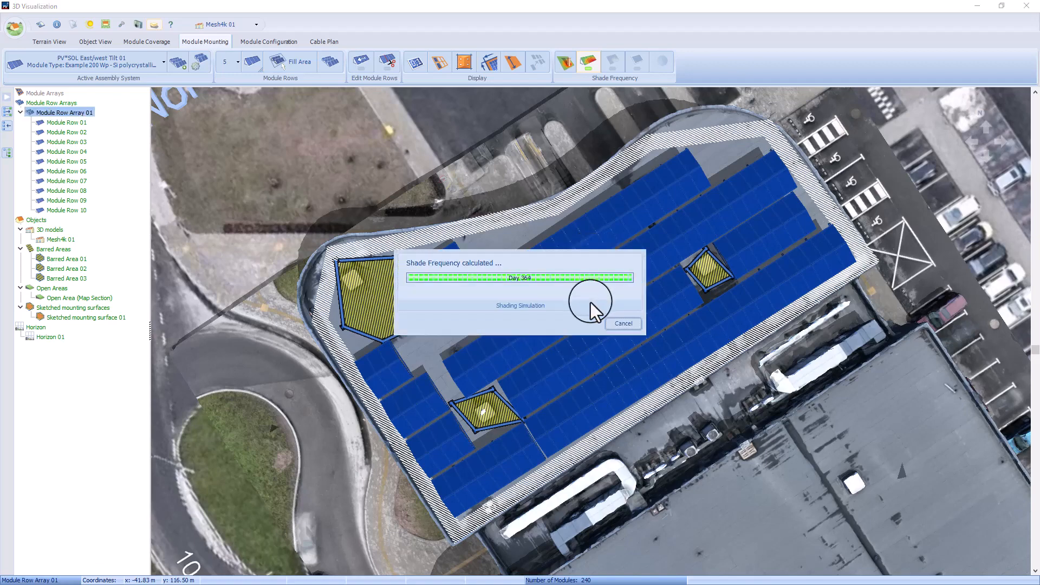
scroll(596, 323, "up", 2)
scroll(596, 323, "down", 2)
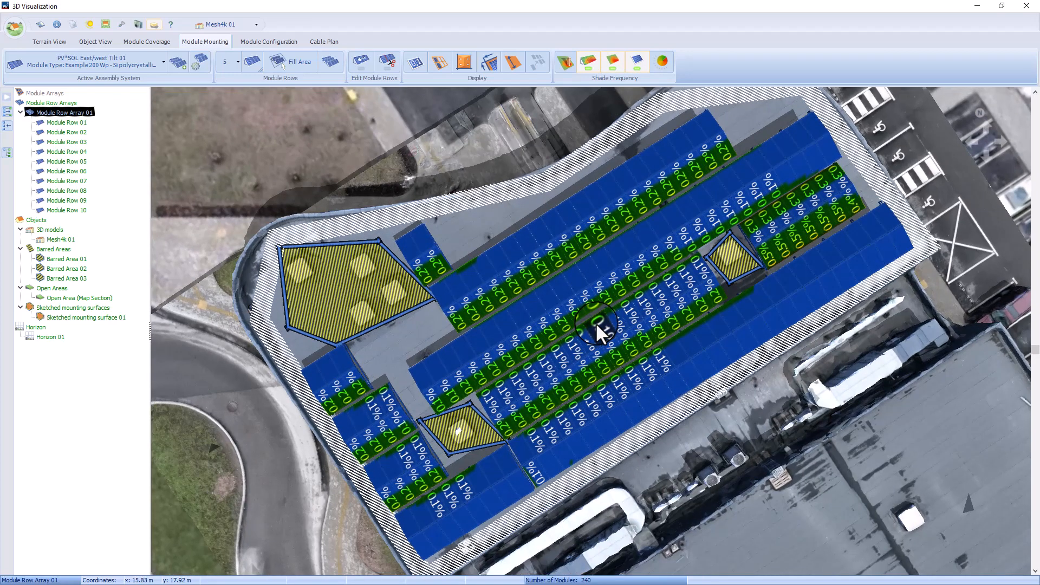